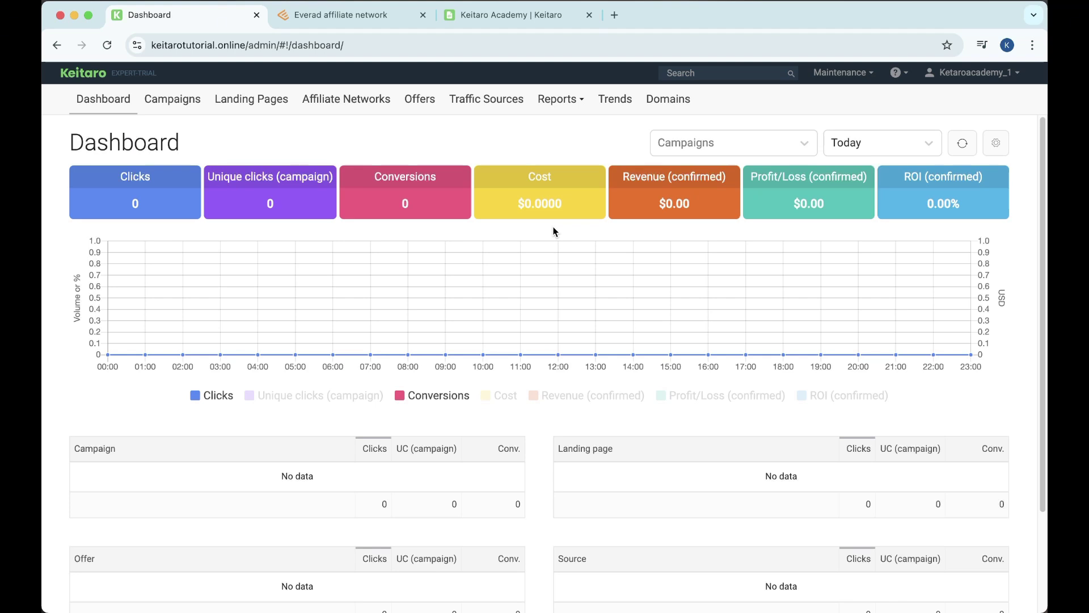
# - Switch to the Everad affiliate network and start a new campaign for Oculax (Europe) from the personal offers list
pyautogui.click(365, 21)
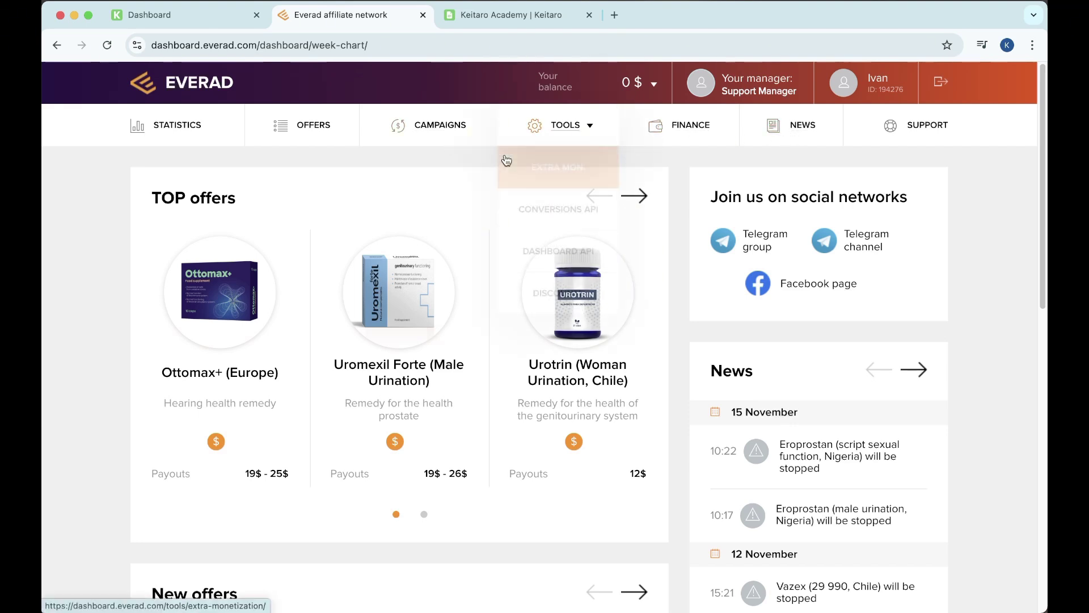
pyautogui.click(321, 140)
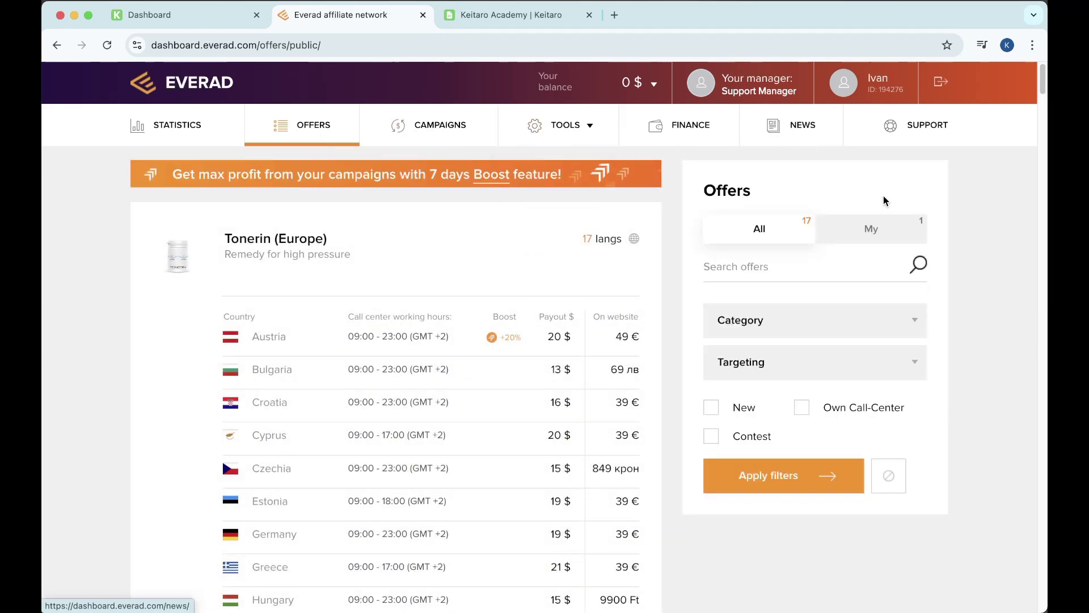
pyautogui.click(874, 228)
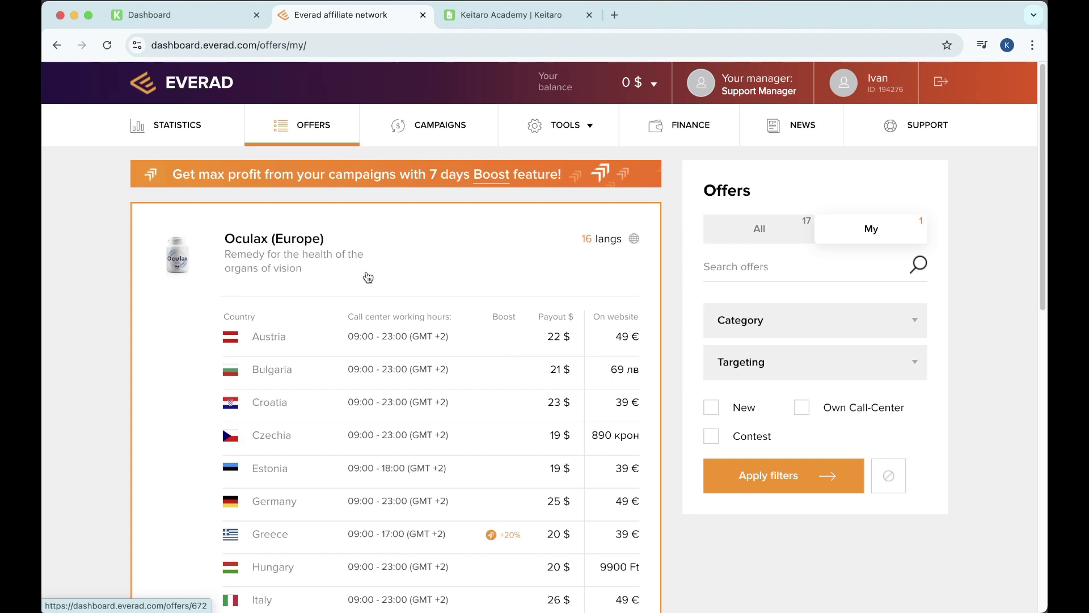
pyautogui.scroll(-7, 368, 276)
pyautogui.click(570, 482)
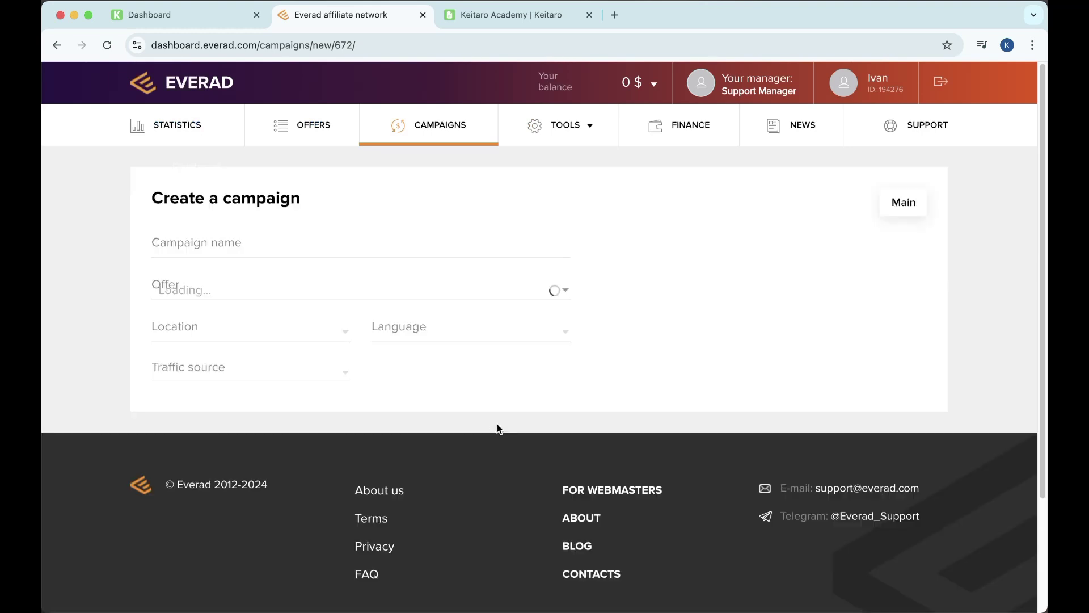
# - Name the new campaign Academy_test_1
pyautogui.click(221, 245)
pyautogui.write('Acade')
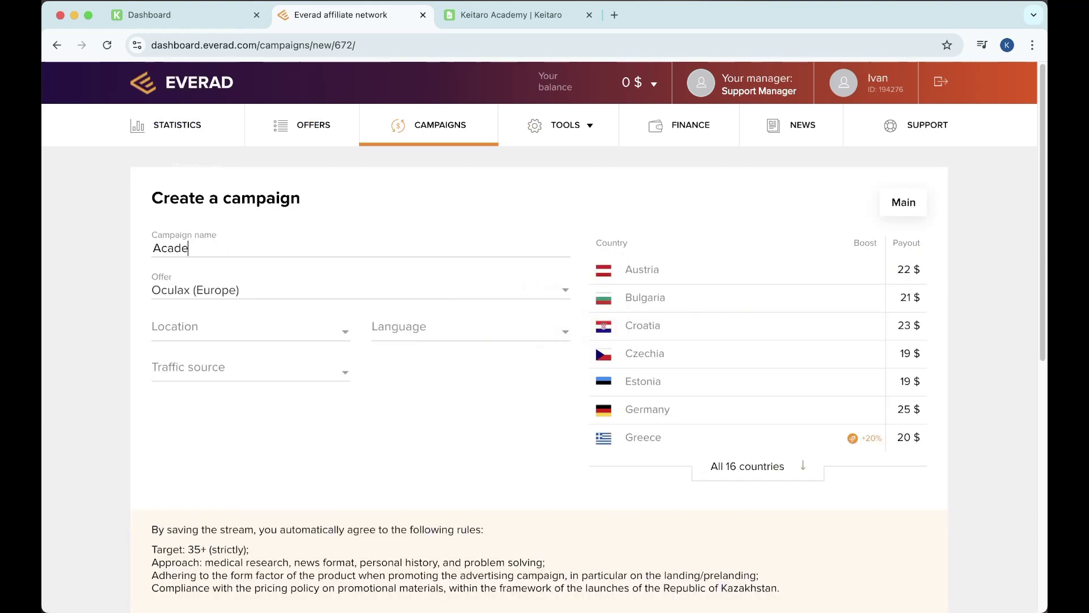
pyautogui.write('my_test_1')
# - Set the campaign's location to Poland and its traffic source to push
pyautogui.click(261, 335)
pyautogui.scroll(-3, 260, 430)
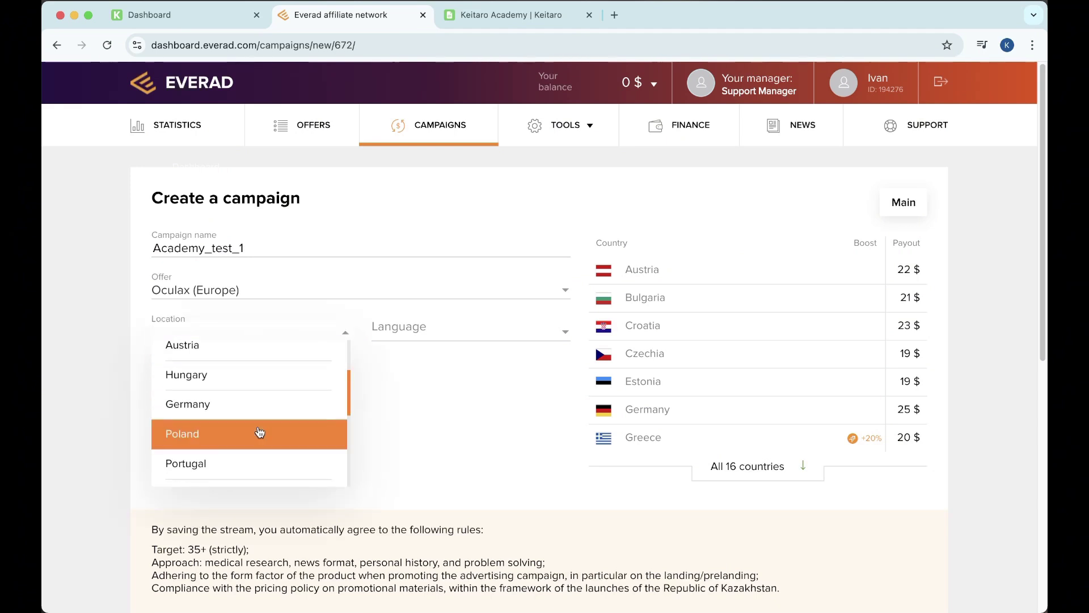
pyautogui.click(258, 431)
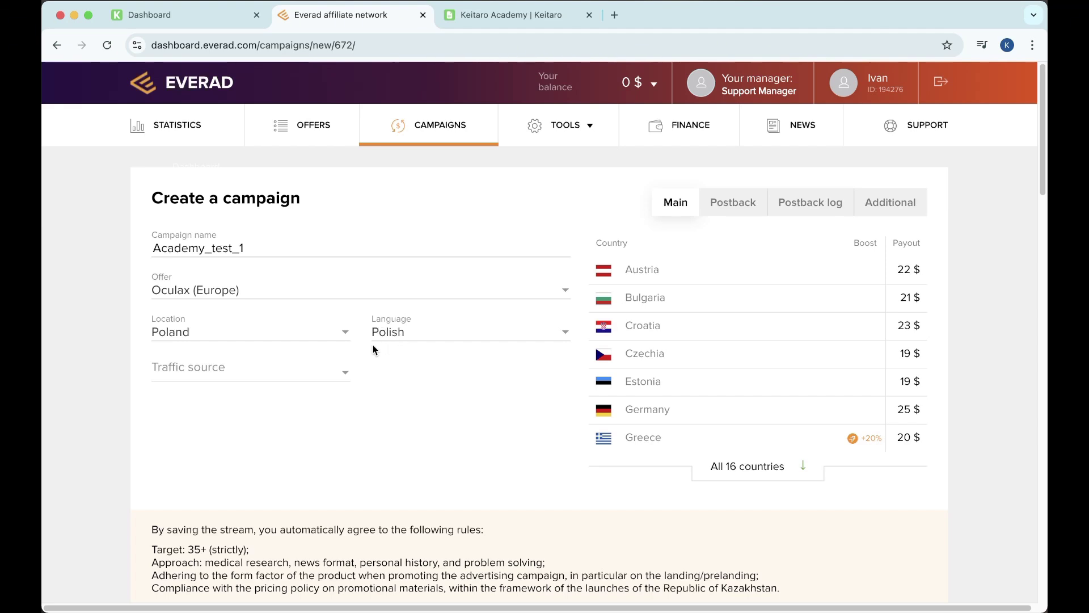
pyautogui.click(288, 367)
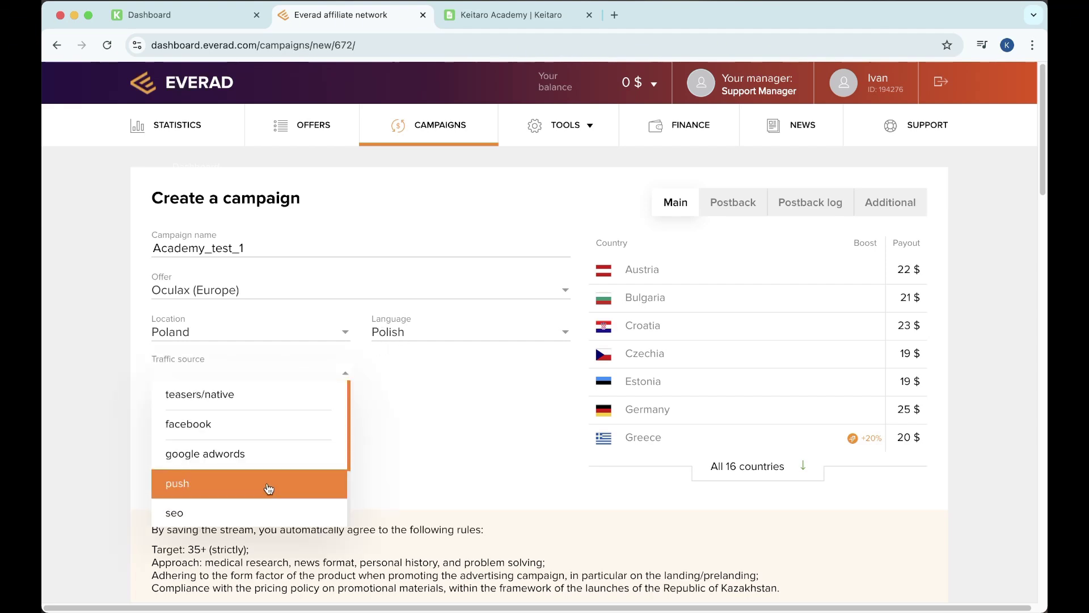
pyautogui.click(269, 488)
# - Examine the landing pages, transit pages and domain options available for the campaign
pyautogui.scroll(-10, 382, 272)
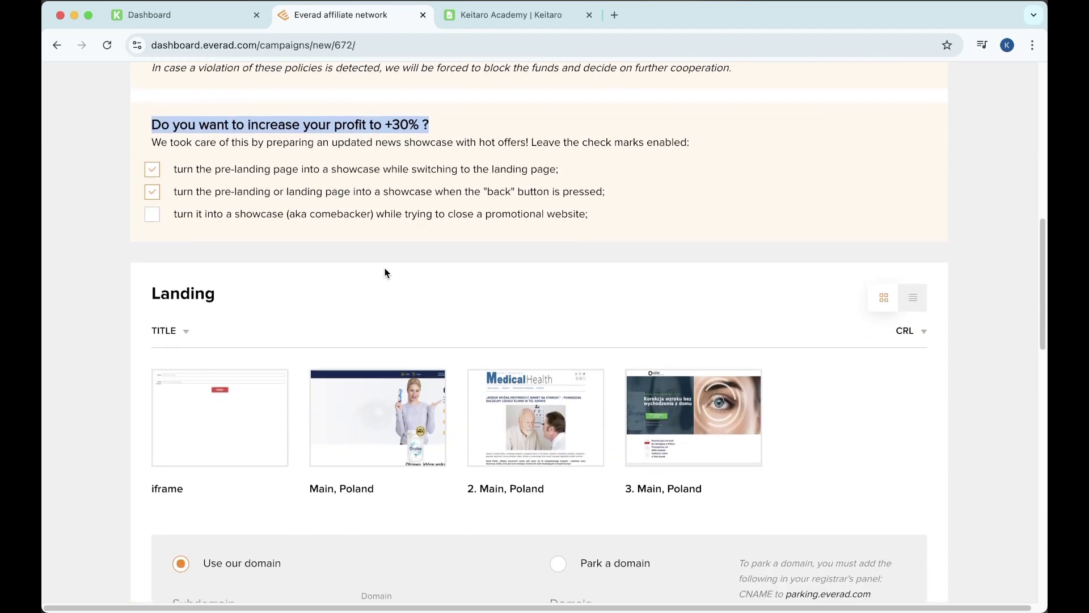
pyautogui.scroll(-5, 385, 273)
pyautogui.scroll(3, 385, 272)
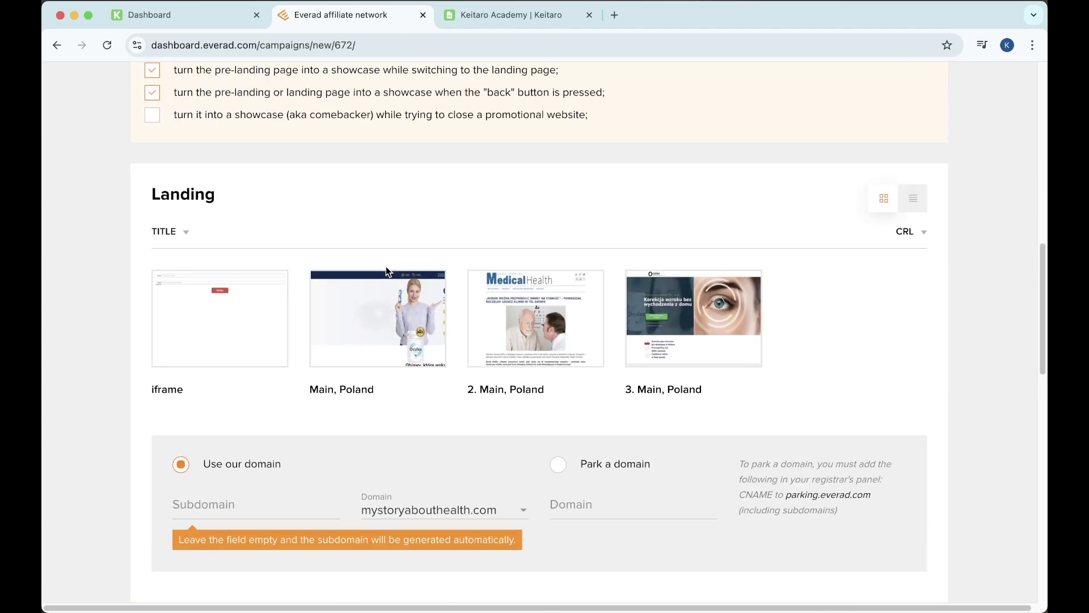
pyautogui.scroll(-5, 386, 271)
pyautogui.scroll(3, 253, 319)
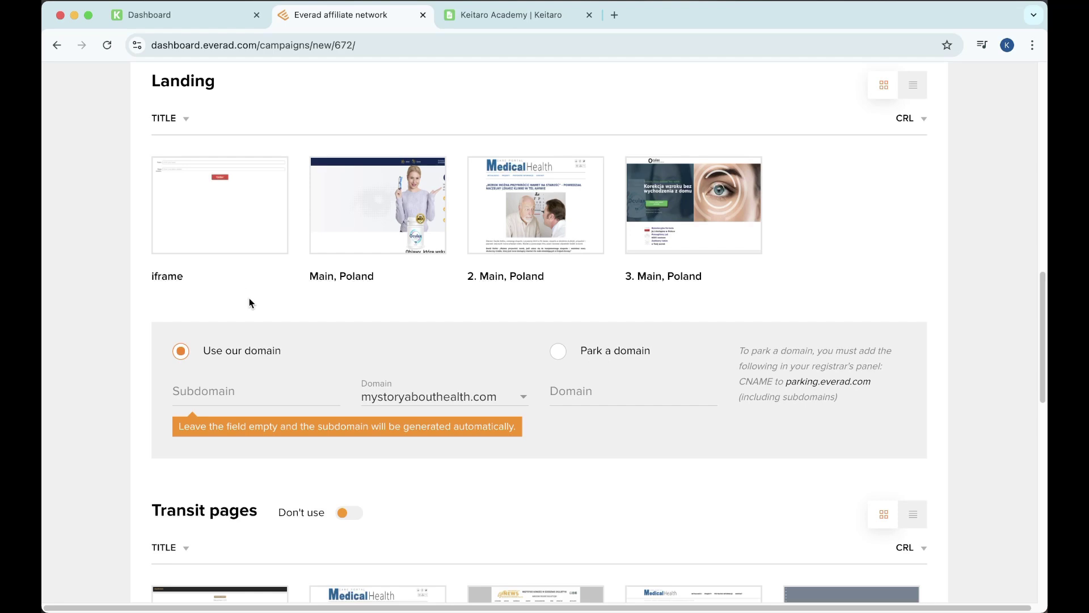
pyautogui.scroll(-8, 251, 298)
pyautogui.scroll(5, 189, 172)
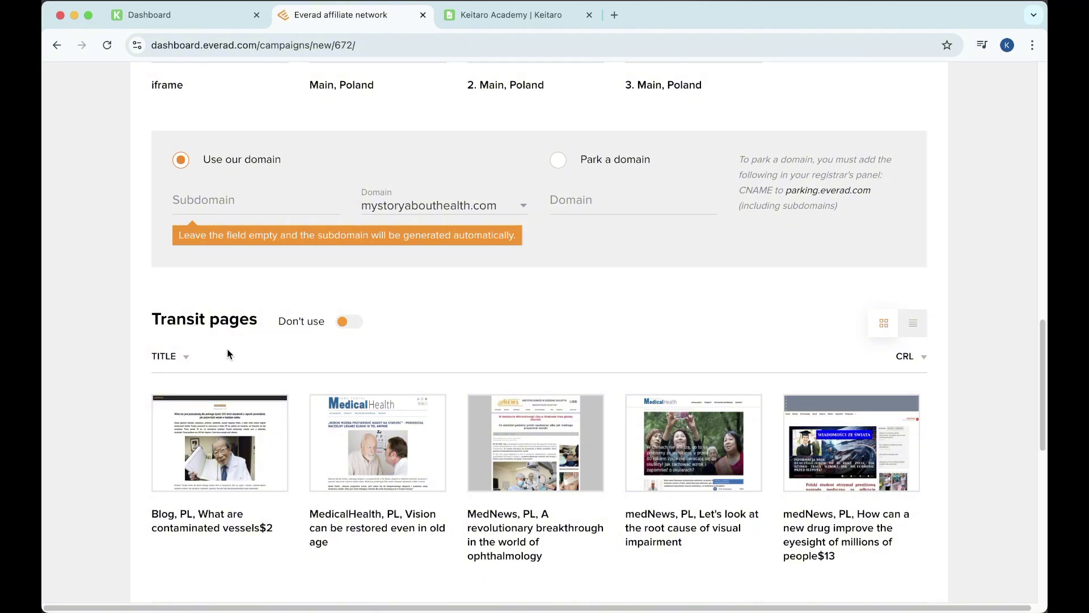
pyautogui.scroll(5, 462, 264)
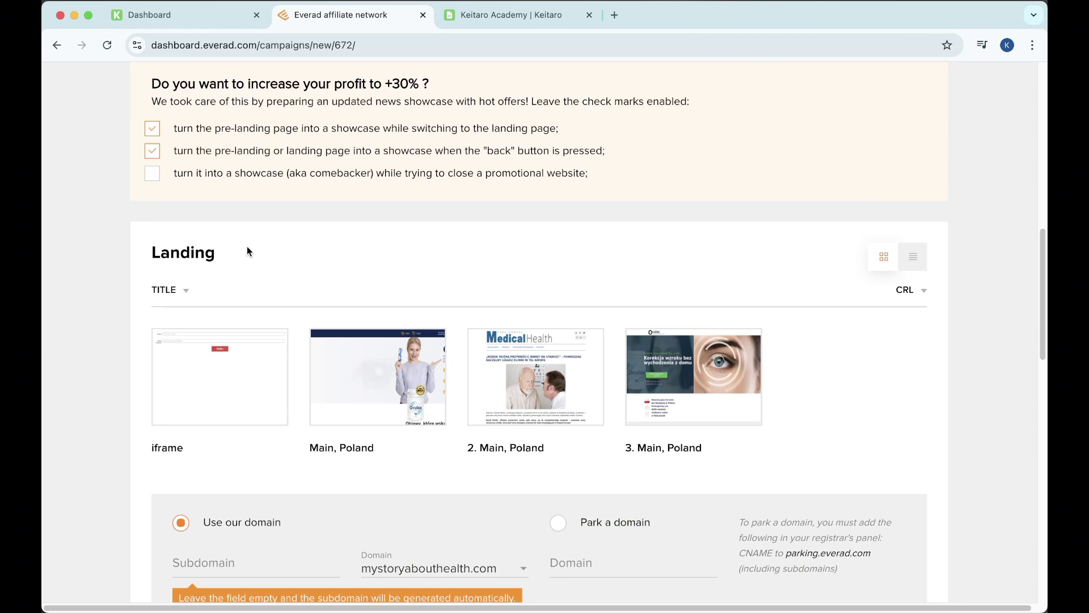
# - Select the "Main, Poland" landing and the "MedicalHealth, PL, Vision can be restored even in old age" transit page
pyautogui.scroll(-2, 355, 279)
pyautogui.click(430, 290)
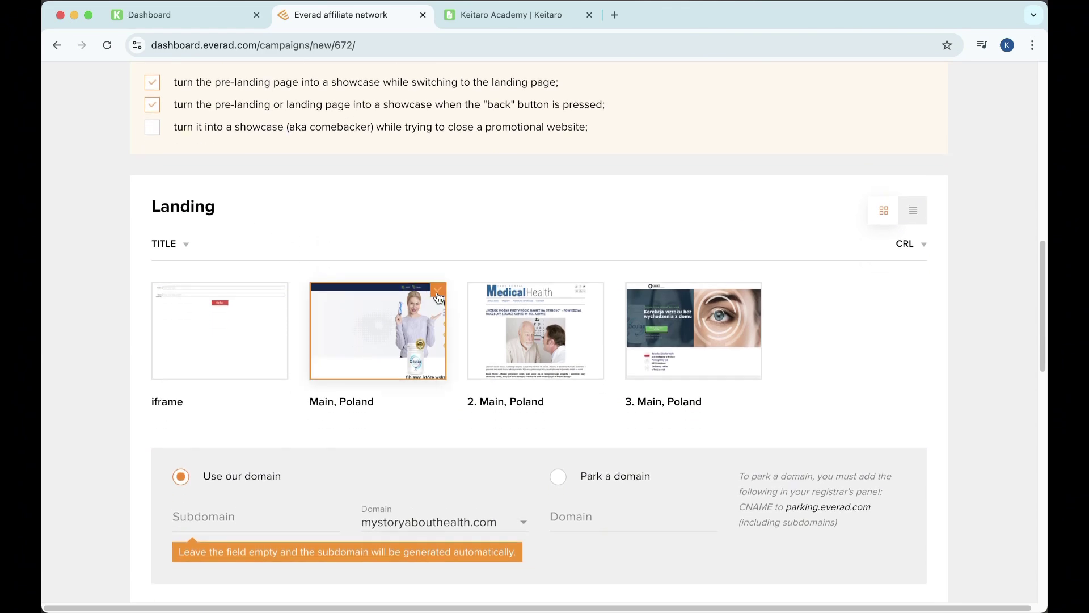
pyautogui.scroll(-10, 449, 346)
pyautogui.scroll(1, 449, 347)
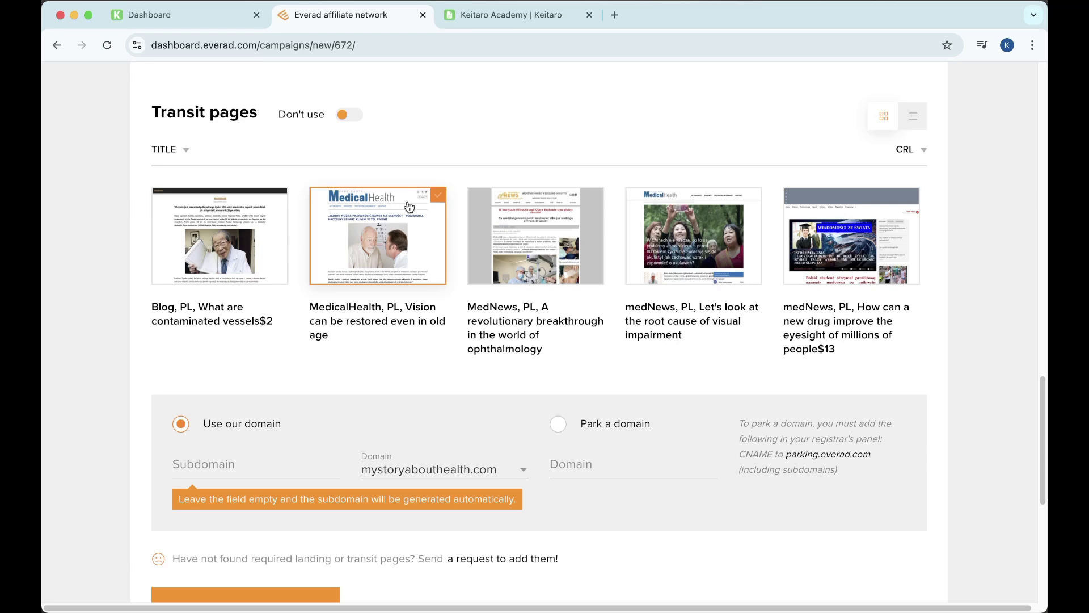
pyautogui.click(442, 198)
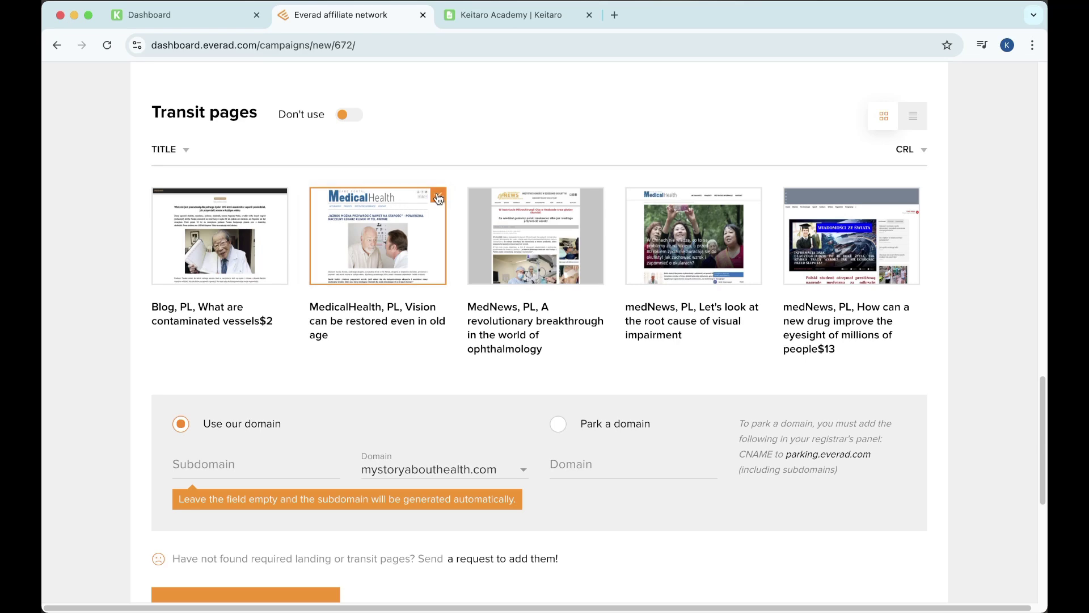
# - Leave the landing and transit page subdomains empty and save the campaign
pyautogui.scroll(1, 436, 161)
pyautogui.scroll(5, 359, 272)
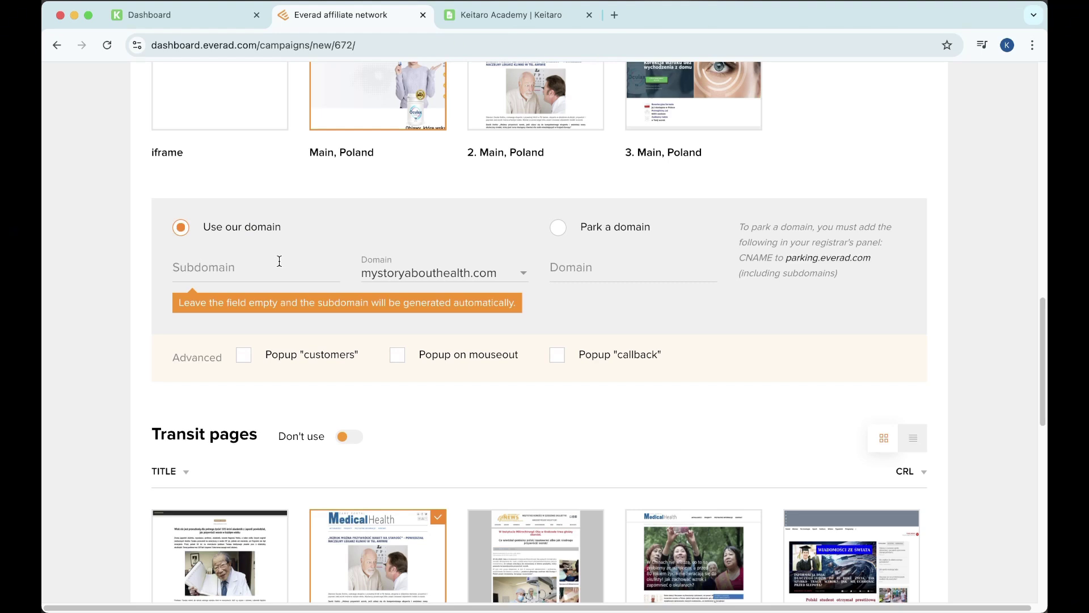
pyautogui.click(255, 267)
pyautogui.scroll(-8, 276, 277)
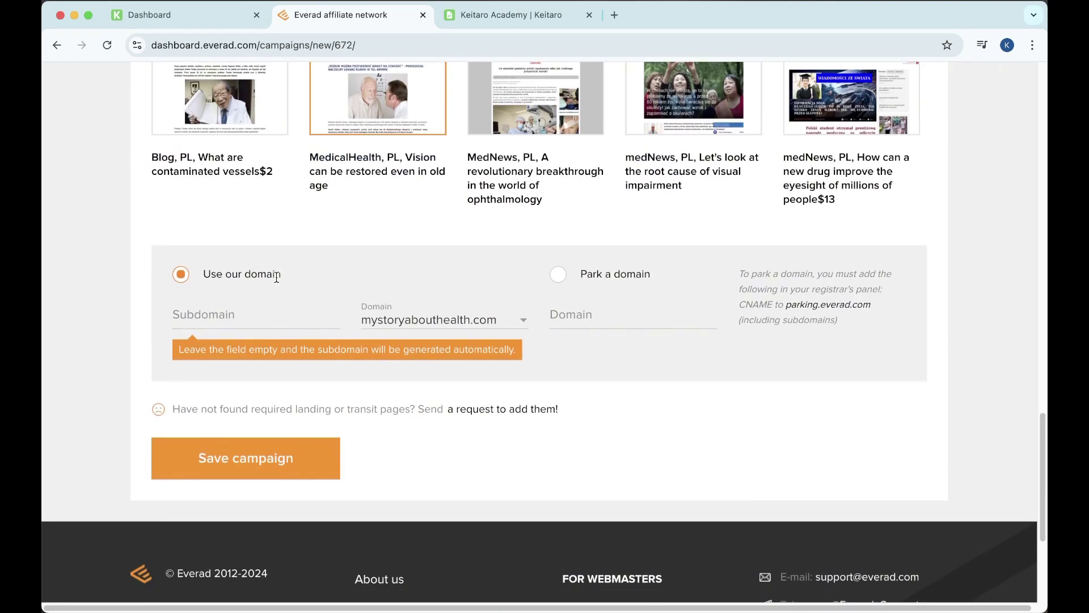
pyautogui.click(251, 314)
pyautogui.scroll(7, 253, 316)
pyautogui.scroll(-8, 258, 317)
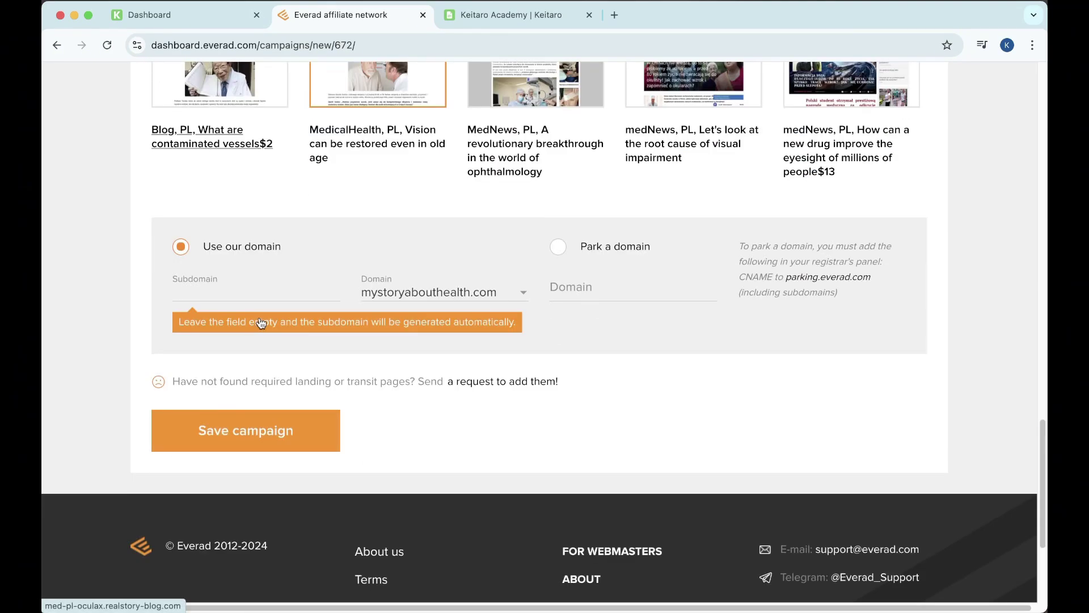
pyautogui.click(287, 431)
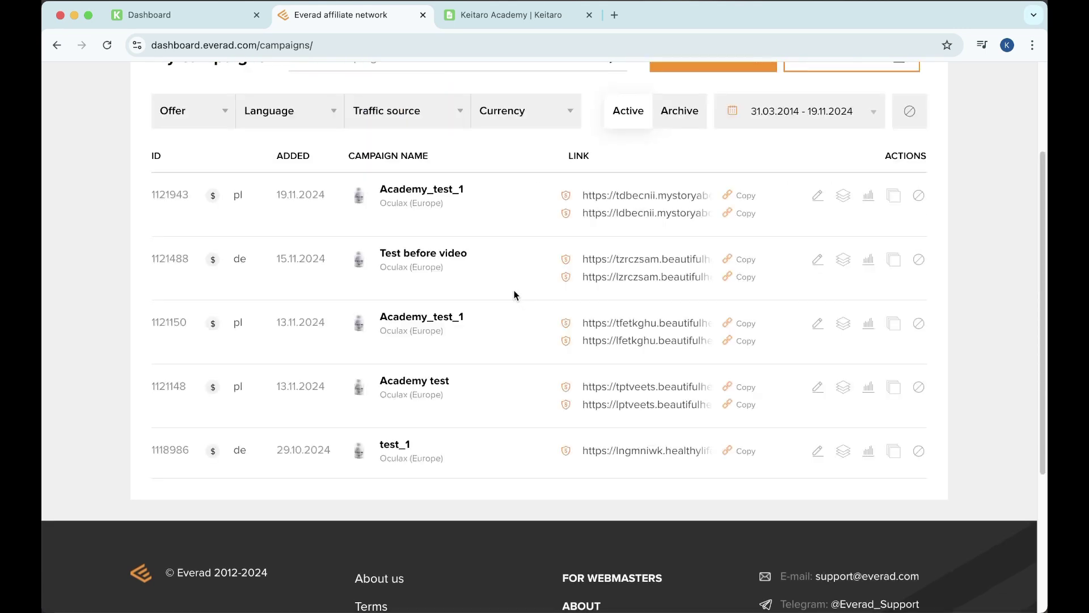
# - Open the Academy_test_1 campaign added on 19.11.2024 and download its "Main, Poland" landing as PHP
pyautogui.doubleClick(301, 195)
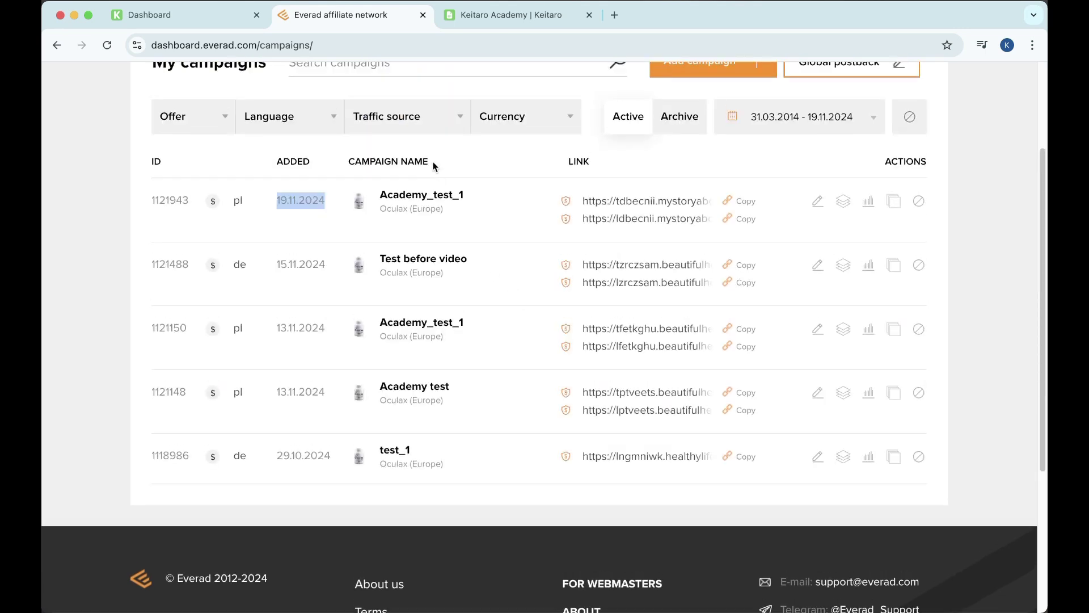
pyautogui.click(440, 196)
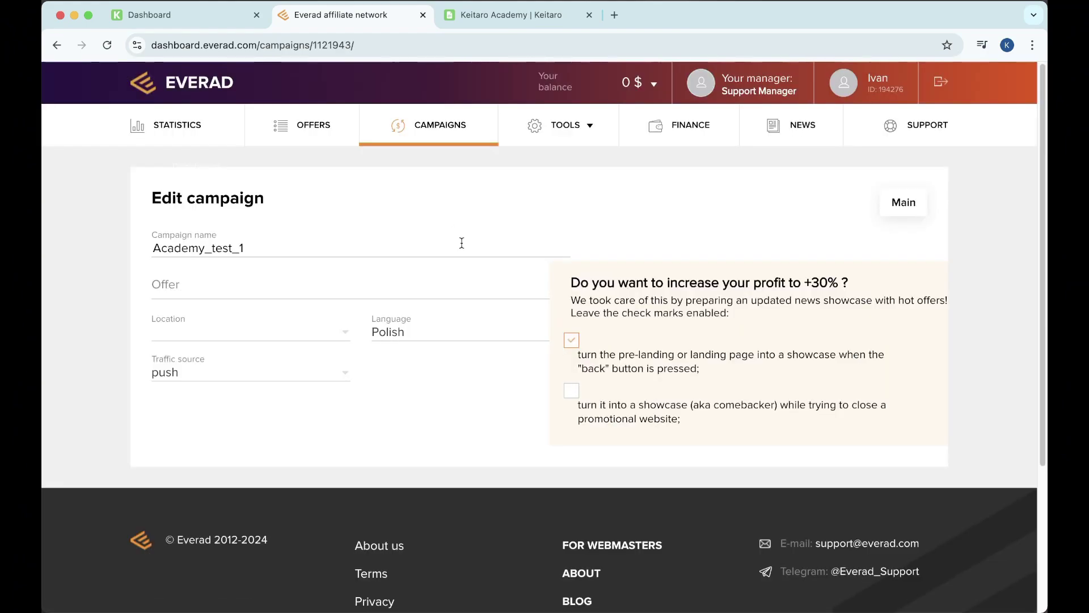
pyautogui.scroll(-12, 475, 341)
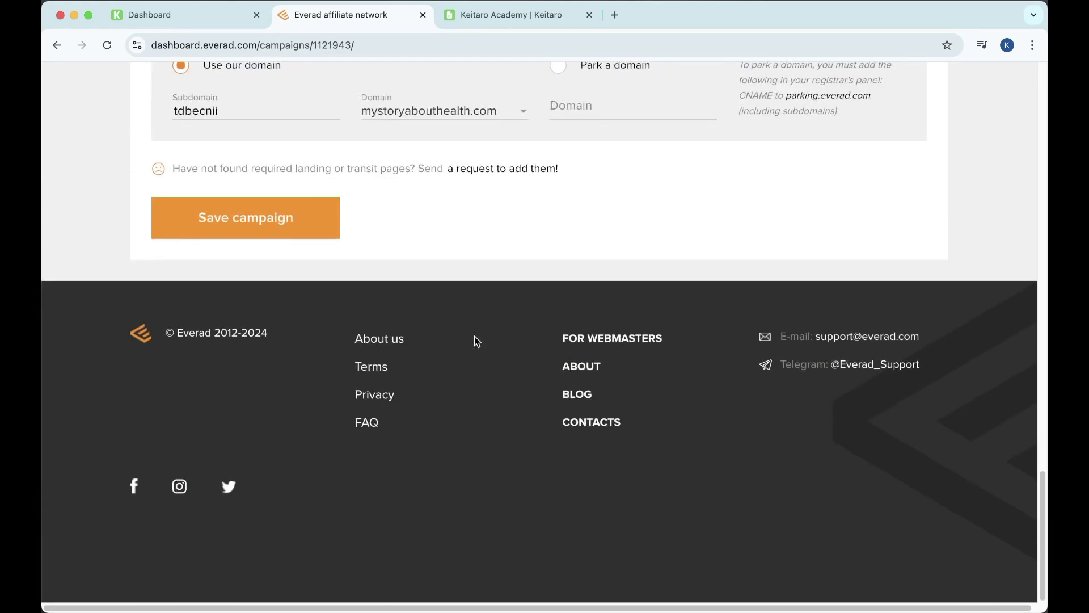
pyautogui.scroll(2, 471, 338)
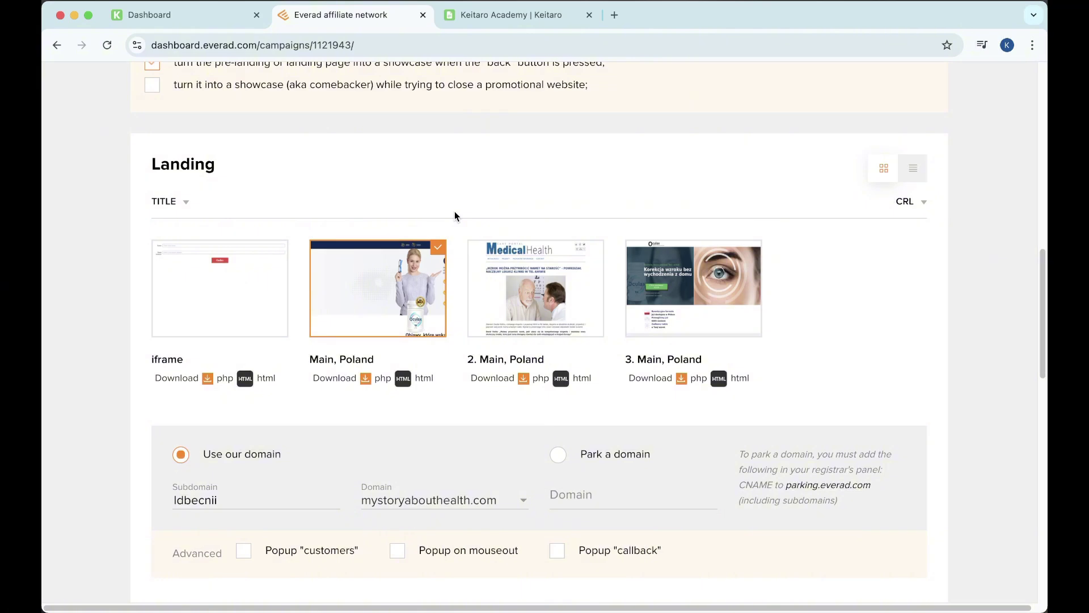
pyautogui.scroll(-1, 455, 212)
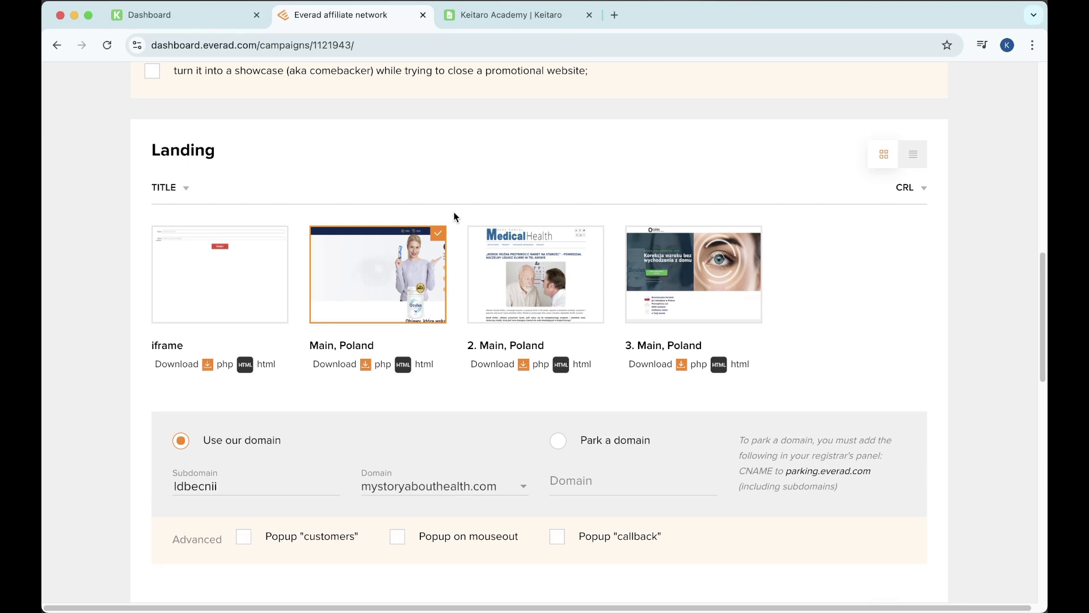
pyautogui.scroll(-1, 454, 216)
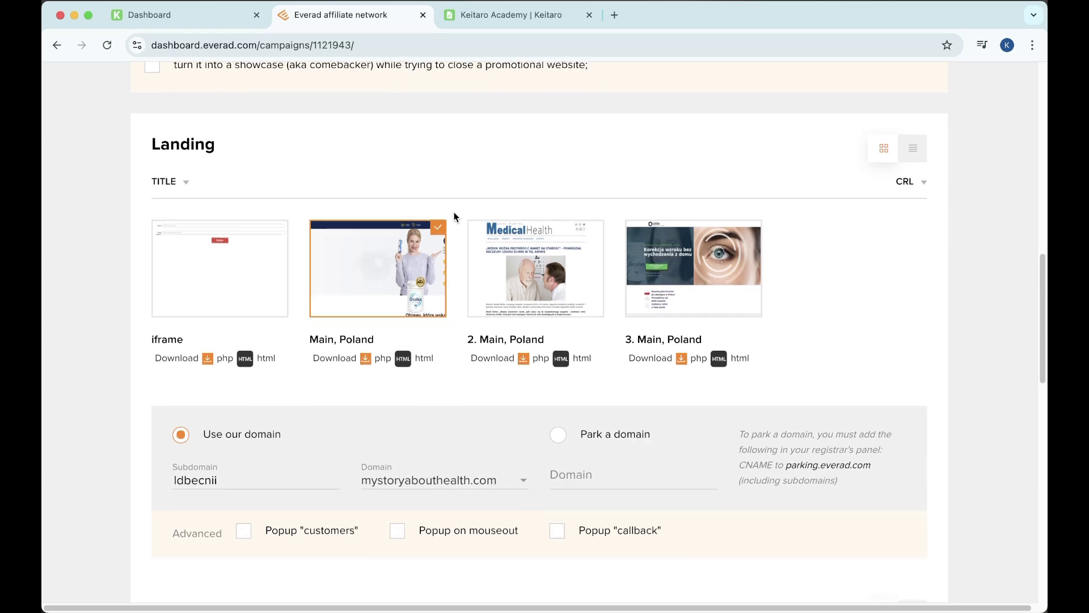
pyautogui.scroll(-3, 454, 170)
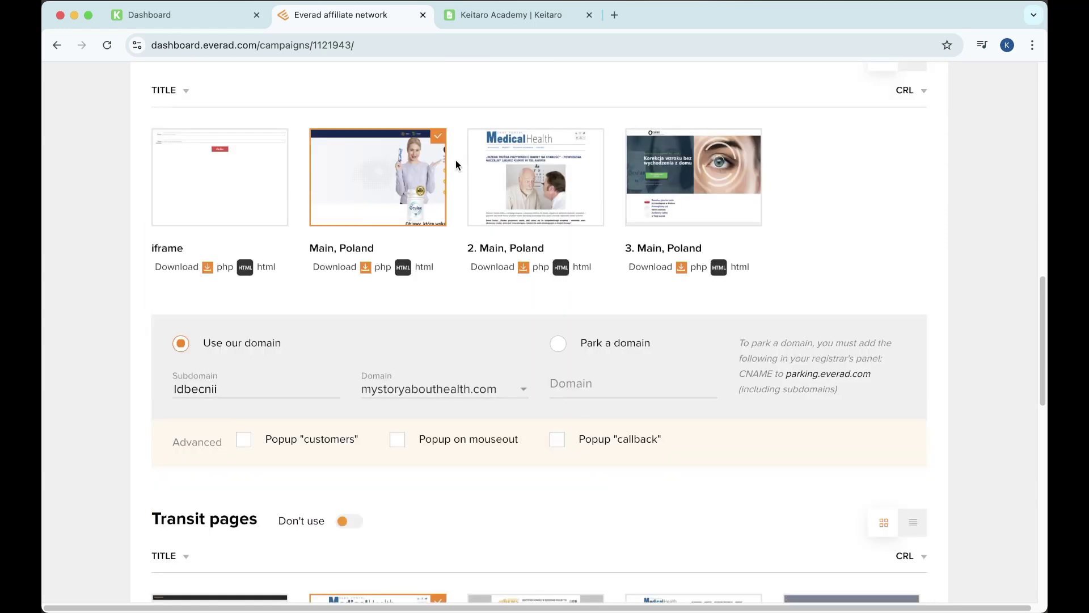
pyautogui.scroll(1, 403, 156)
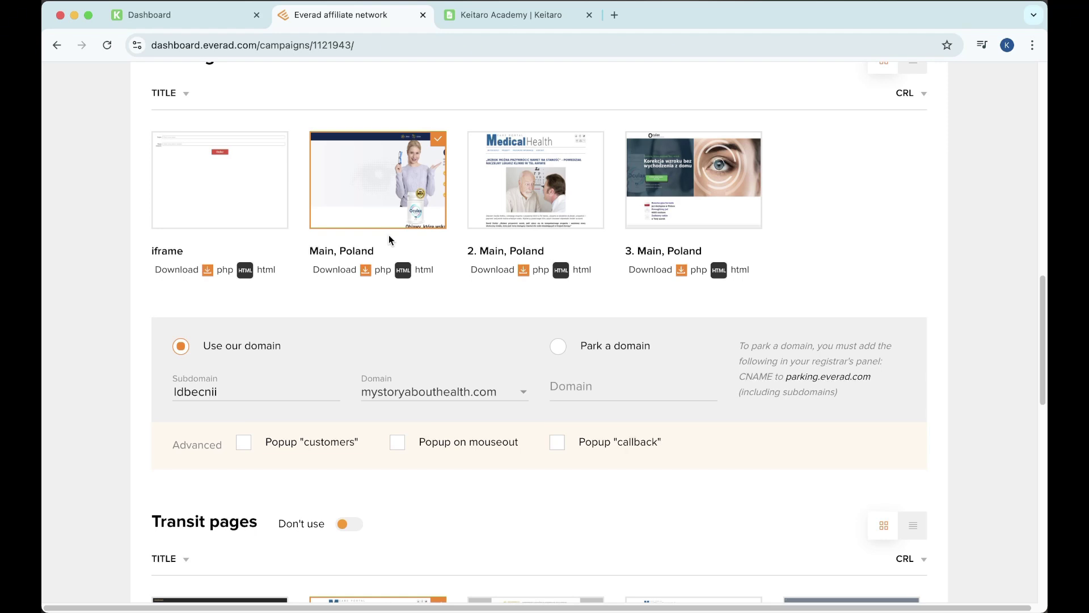
pyautogui.click(367, 274)
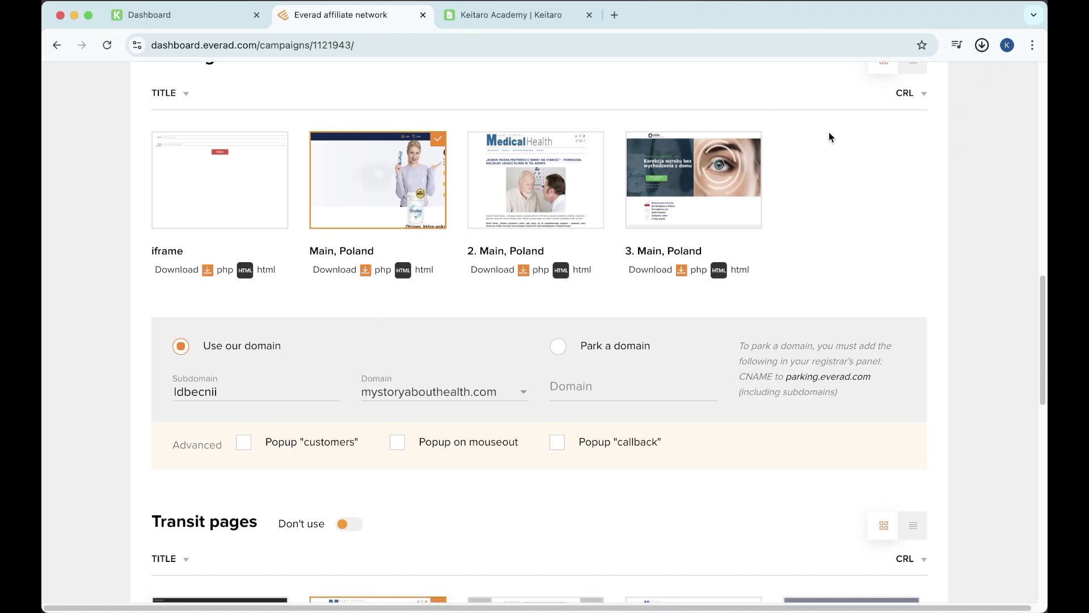
# - Download the "MedicalHealth, PL, Vision can be restored even in old age" transit page as PHP with {offer} as landing link, and save the campaign
pyautogui.scroll(-5, 305, 233)
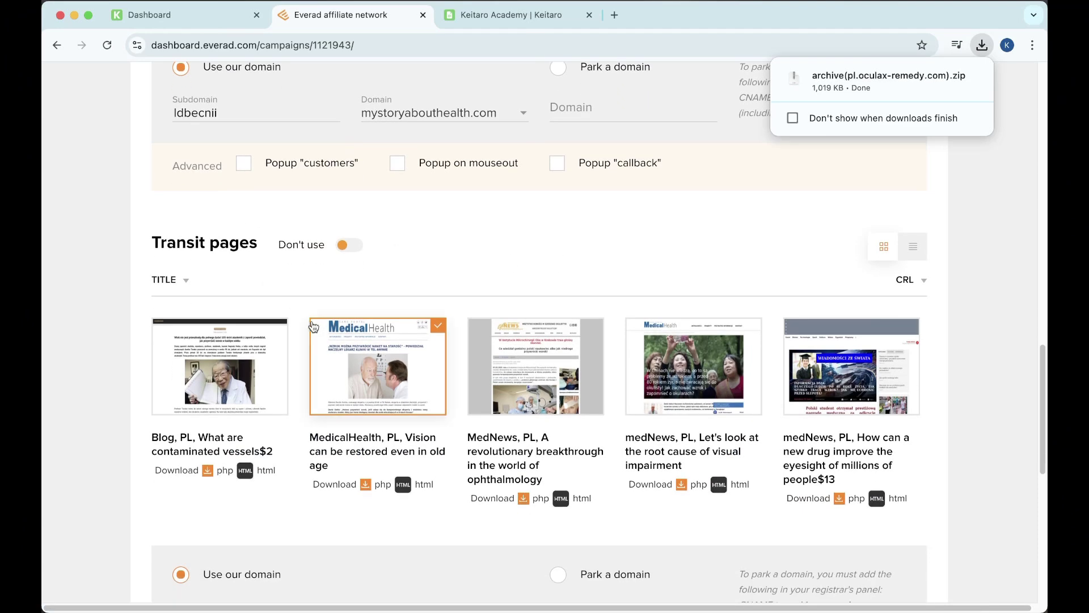
pyautogui.click(368, 485)
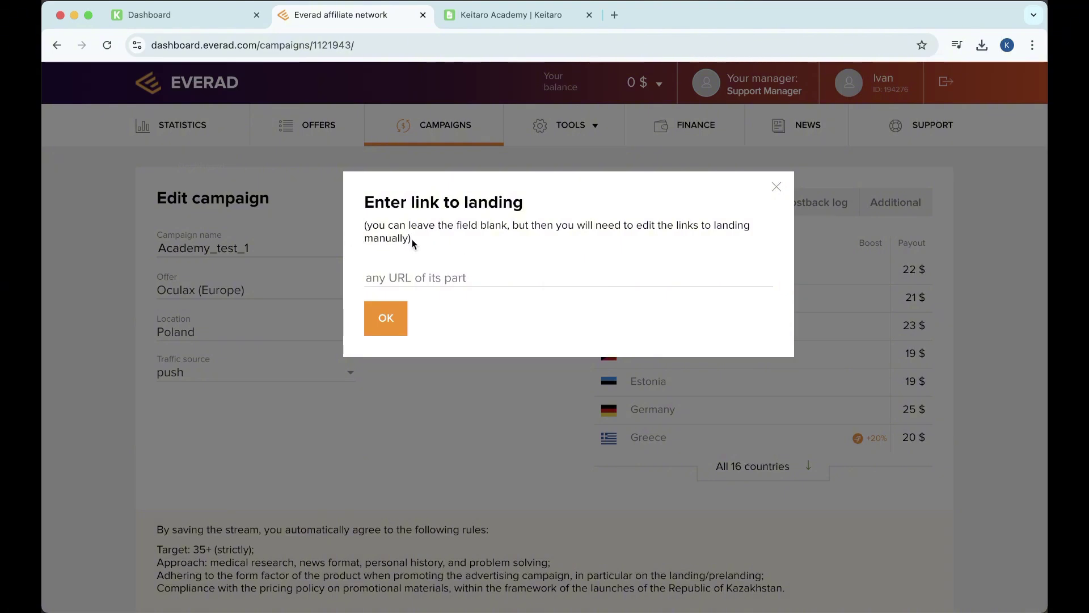
pyautogui.moveTo(412, 243); pyautogui.dragTo(390, 233)
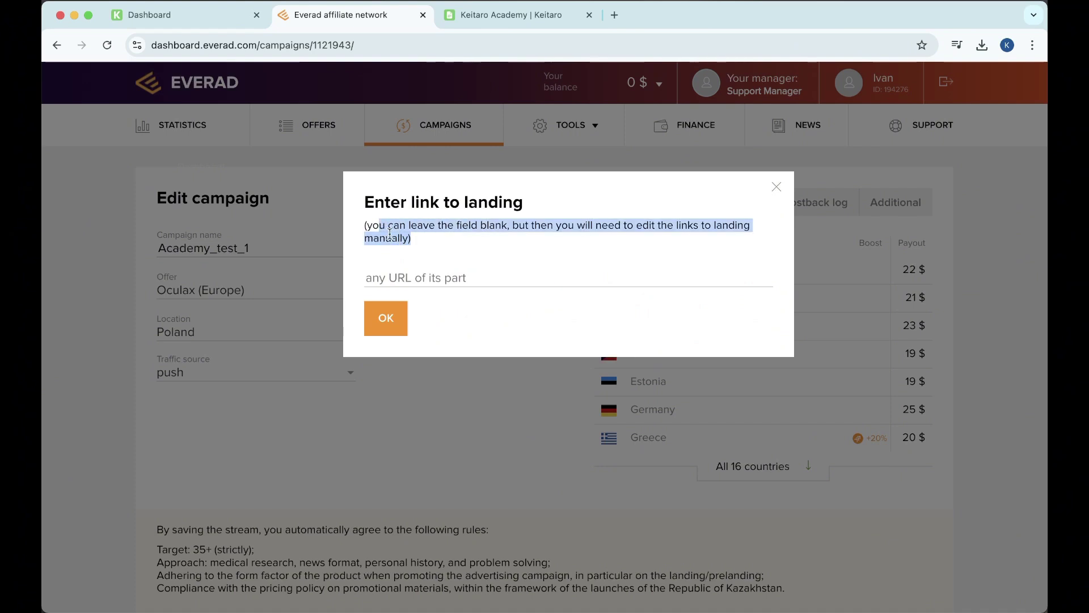
pyautogui.click(390, 233)
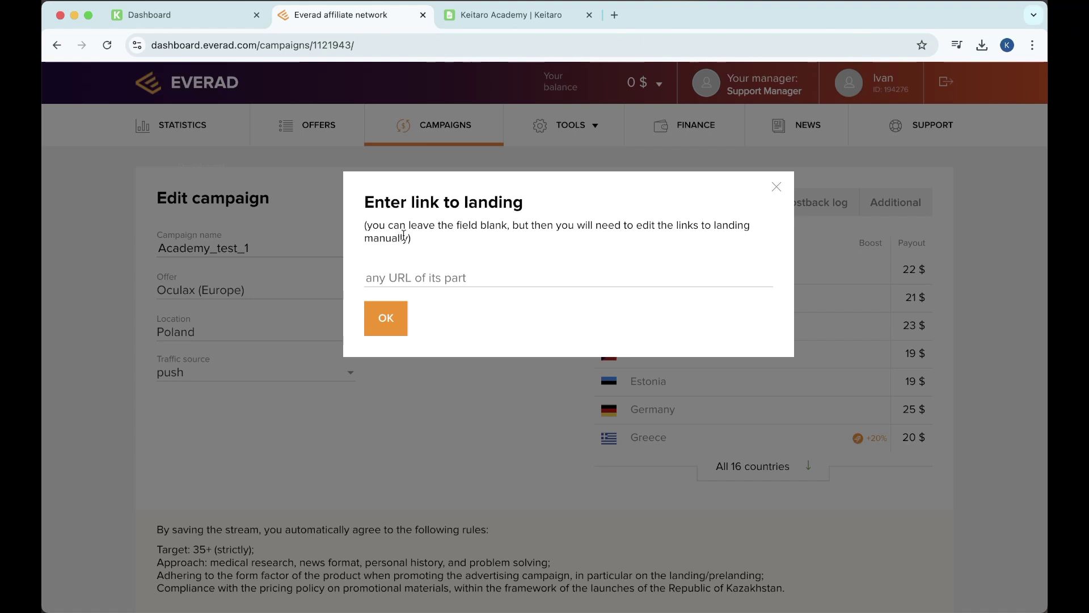
pyautogui.click(433, 274)
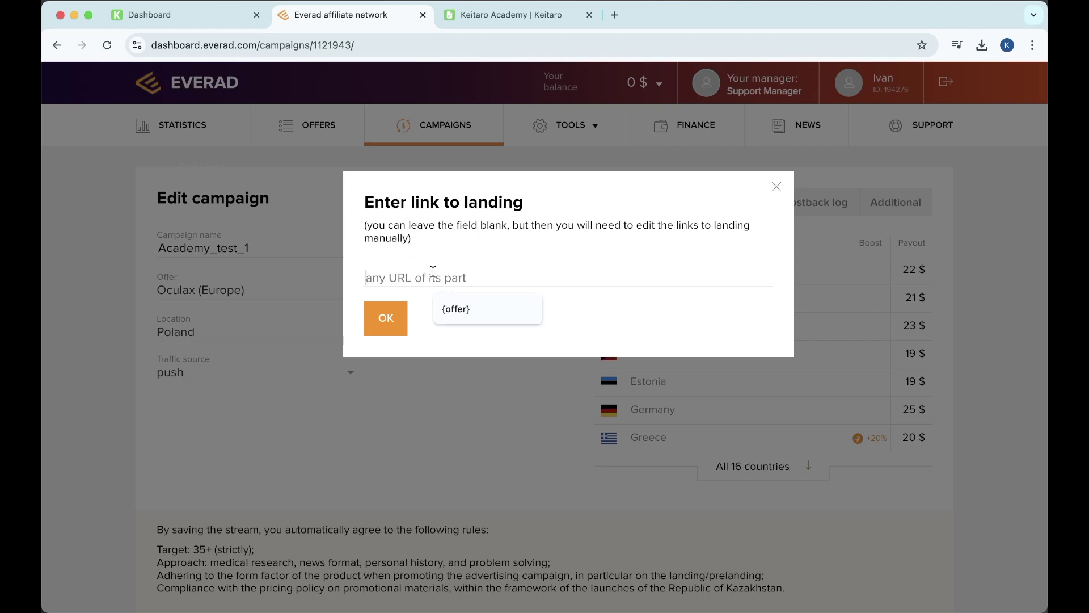
pyautogui.click(462, 309)
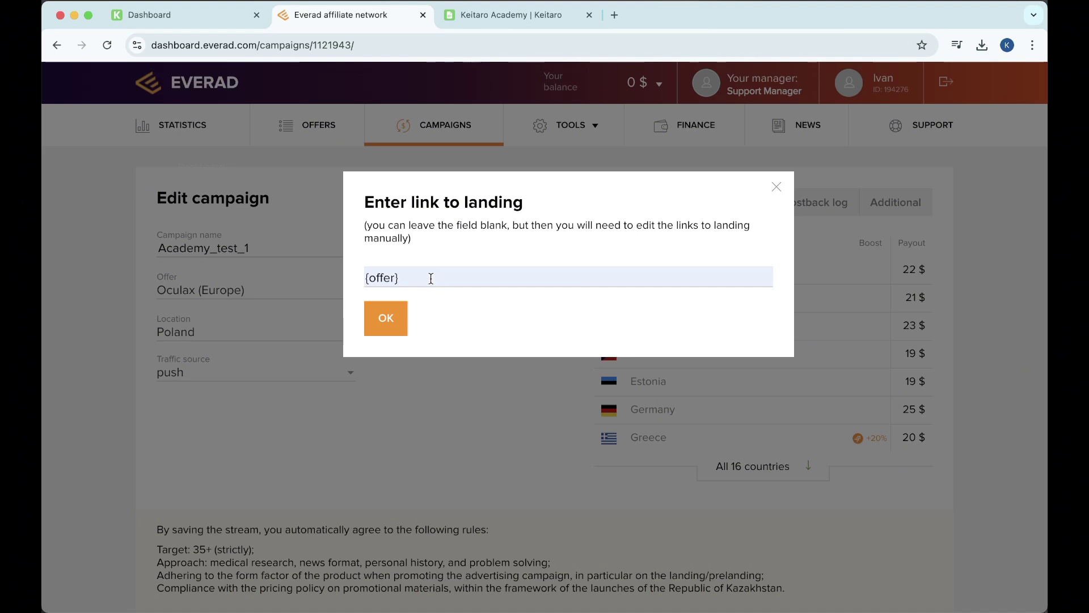
pyautogui.click(389, 318)
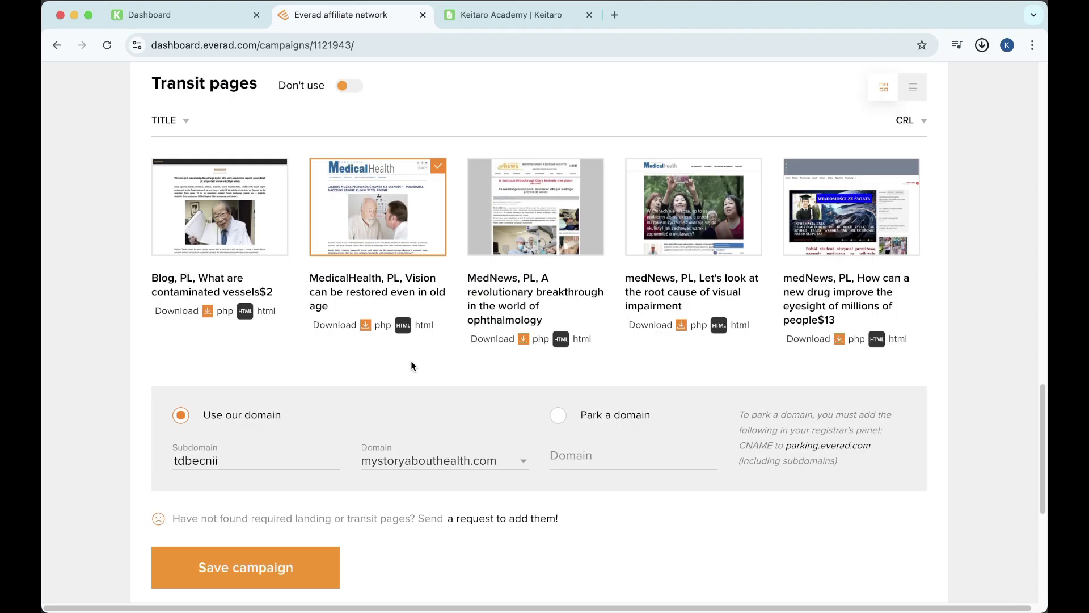
pyautogui.click(285, 575)
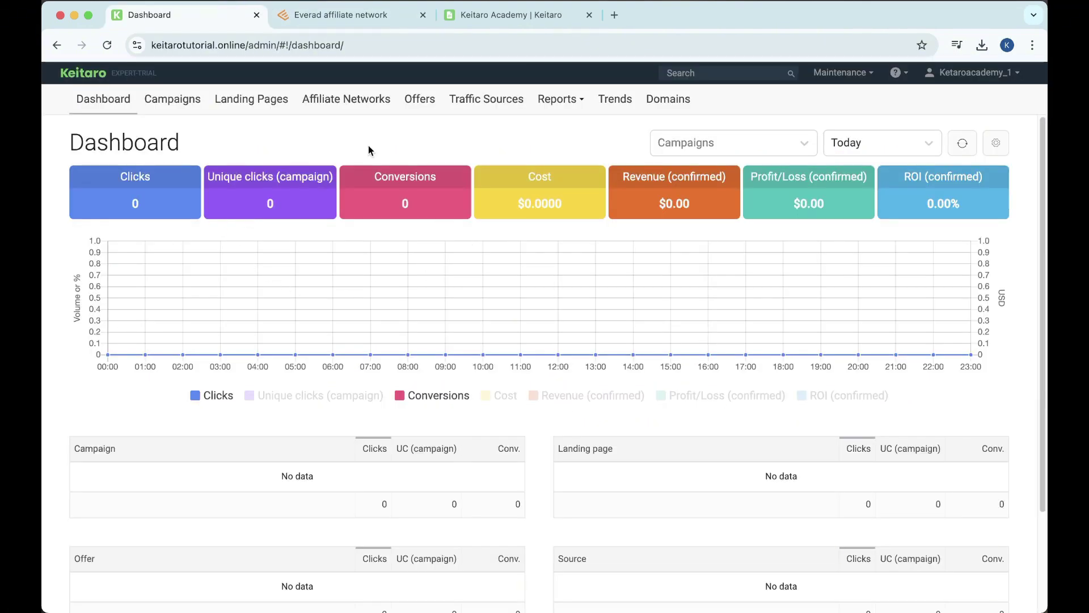
# - Switch to Keitaro and create a campaign named Test_Academy_2
pyautogui.click(195, 106)
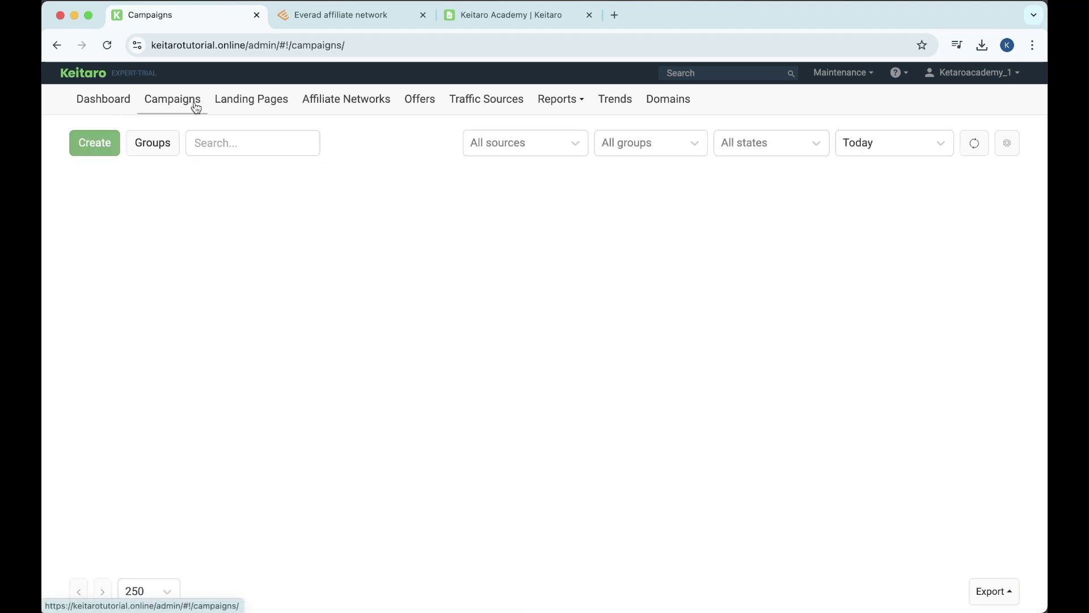
pyautogui.click(111, 151)
pyautogui.write('Test_Academy')
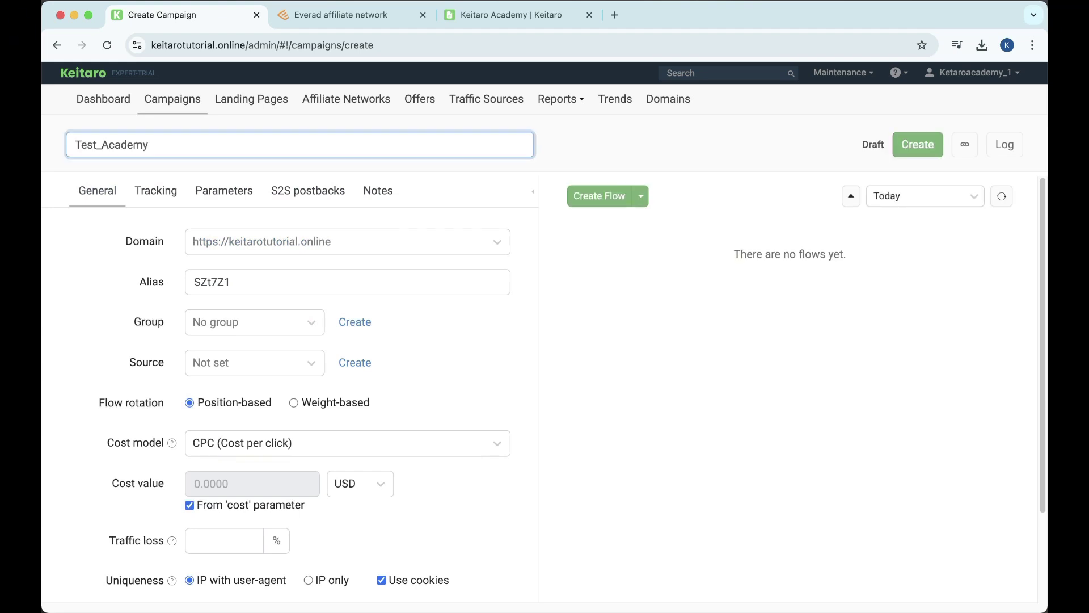
pyautogui.write('_2')
pyautogui.click(907, 141)
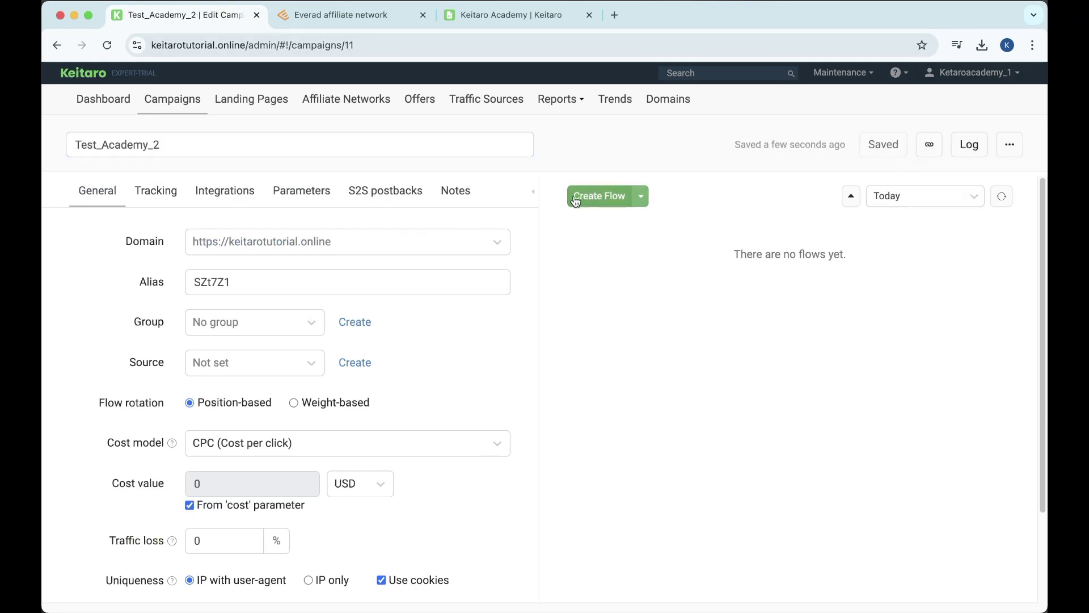
# - Start a new flow and add a local landing page named Oculax_test, uploaded from Landing_Oculax.zip
pyautogui.click(596, 206)
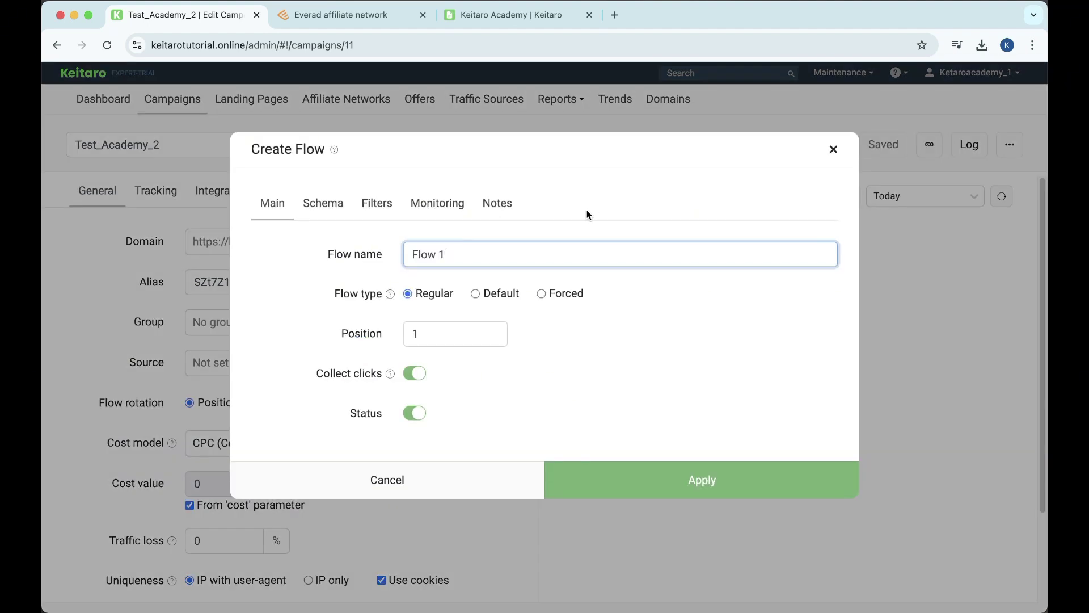
pyautogui.click(340, 210)
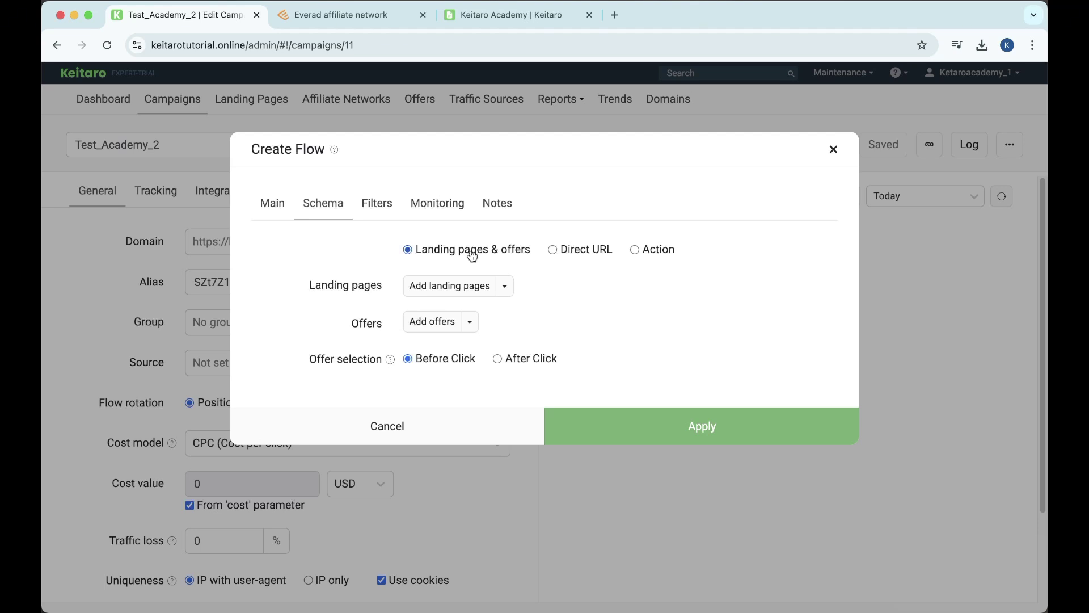
pyautogui.click(504, 286)
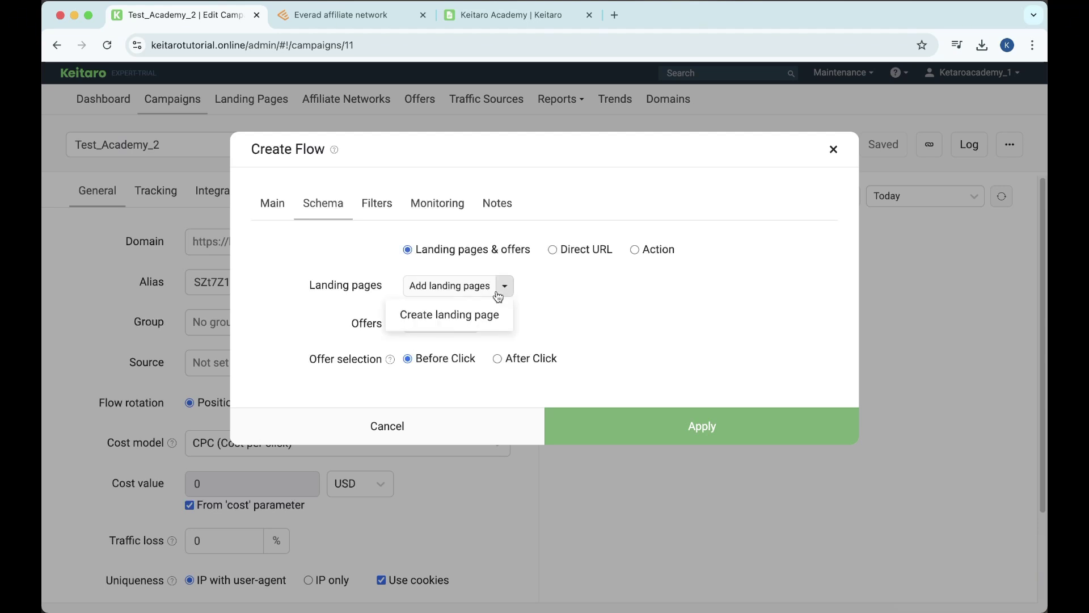
pyautogui.click(480, 315)
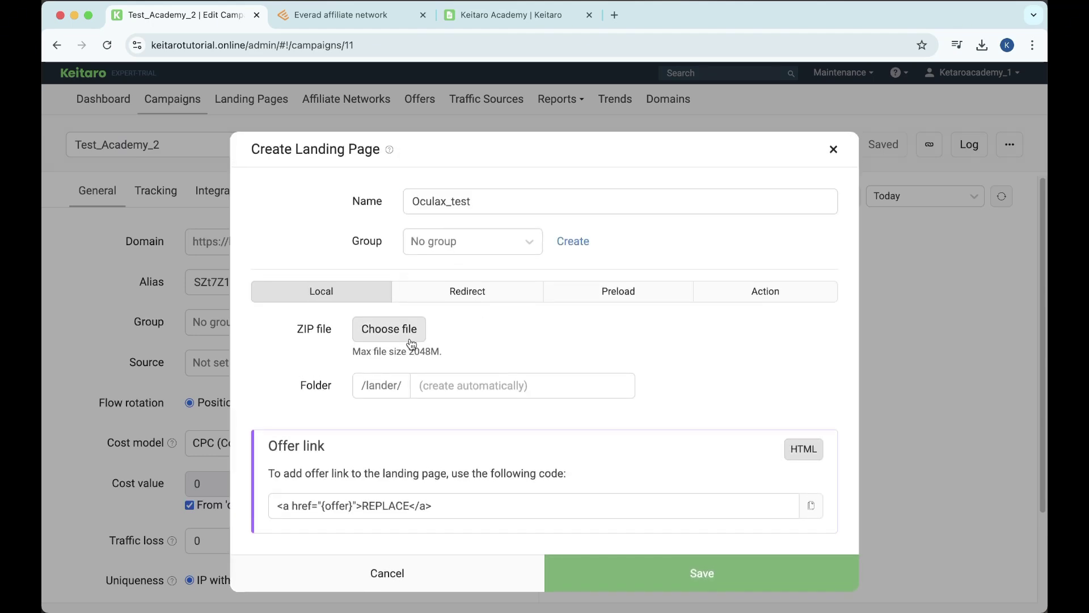
pyautogui.click(410, 340)
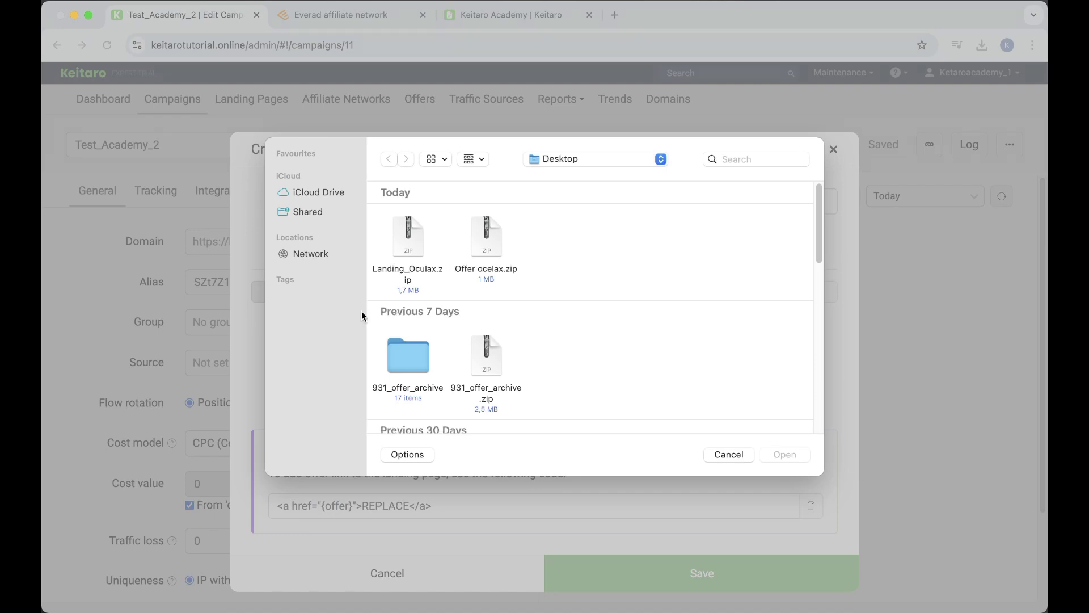
pyautogui.click(409, 240)
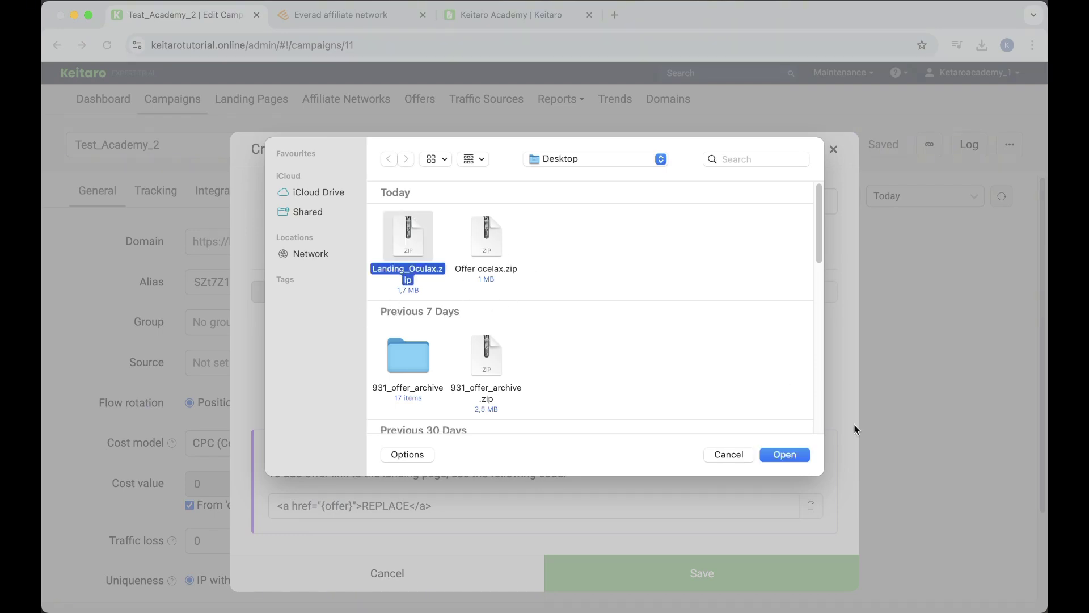
pyautogui.click(792, 455)
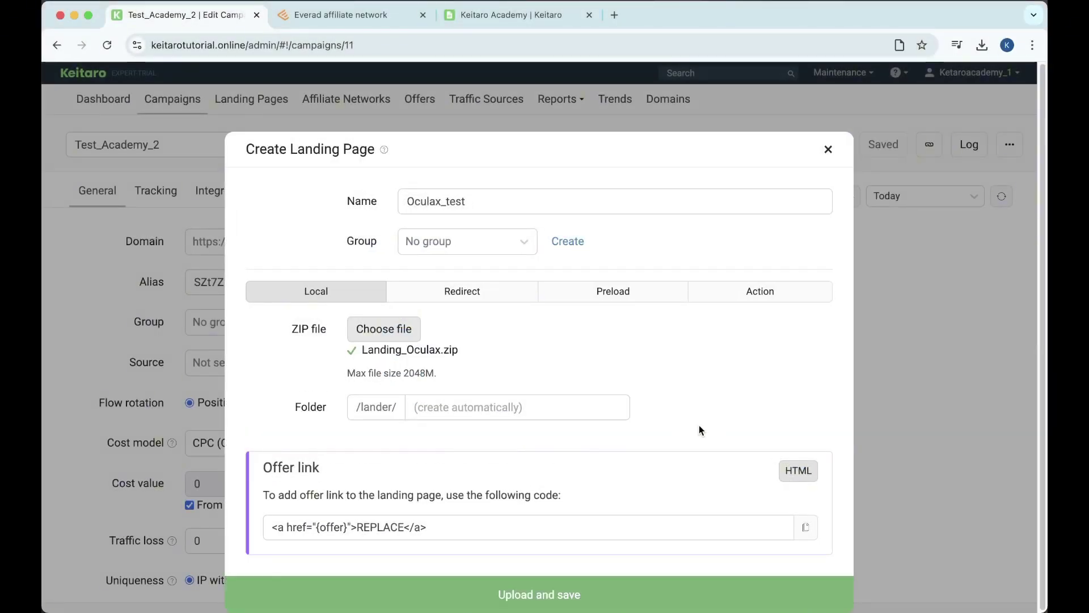
pyautogui.click(526, 594)
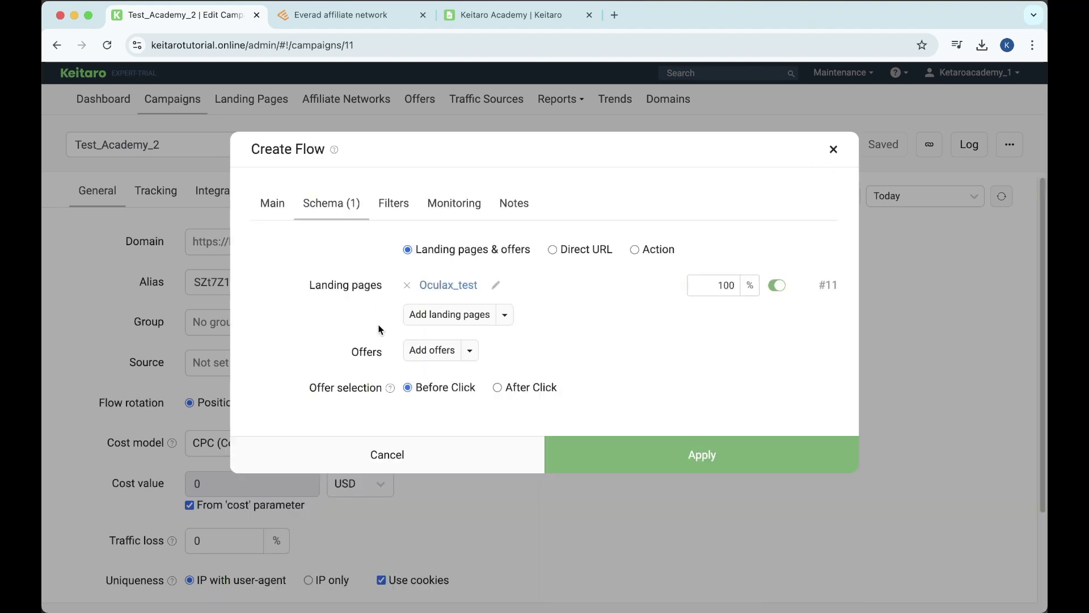
# - Add a local offer named Offer_oculax from Offer ocelax.zip to the flow, apply the flow and save the campaign
pyautogui.click(470, 350)
pyautogui.click(447, 376)
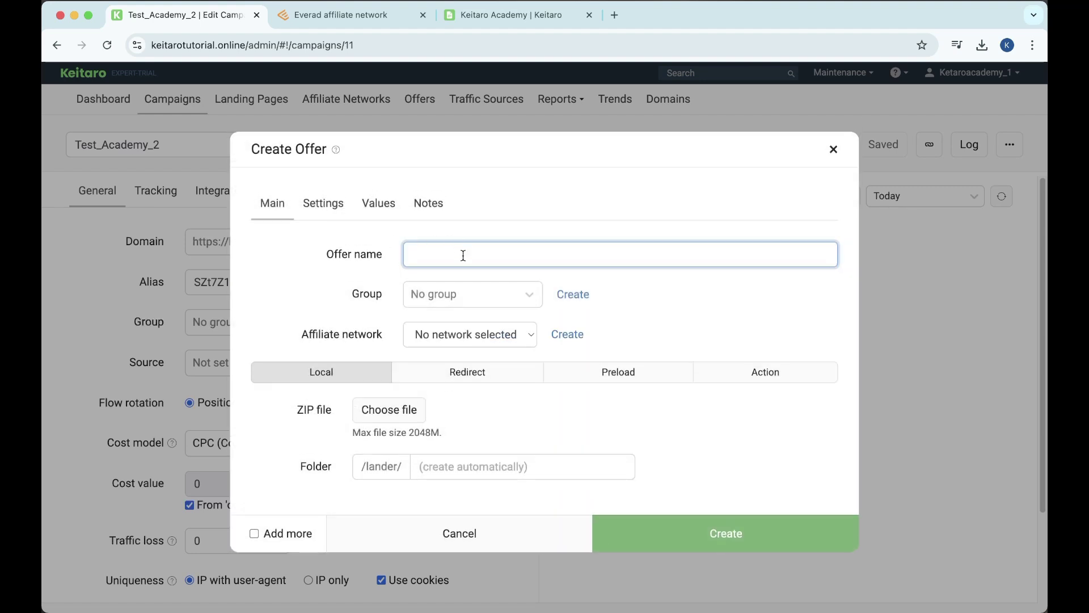
pyautogui.write('Offer_oculax')
pyautogui.click(378, 410)
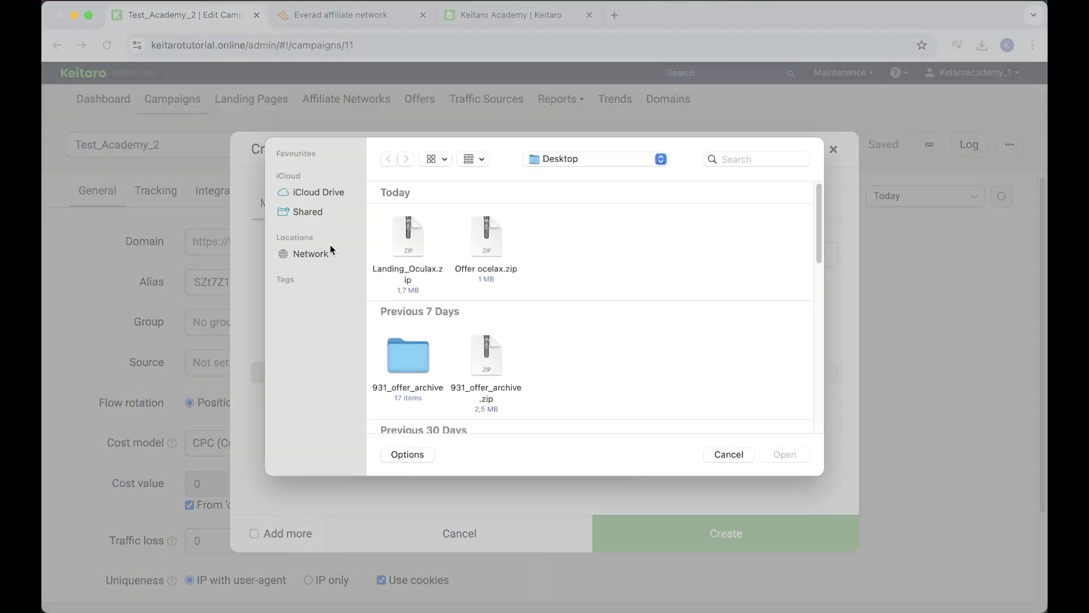
pyautogui.doubleClick(499, 249)
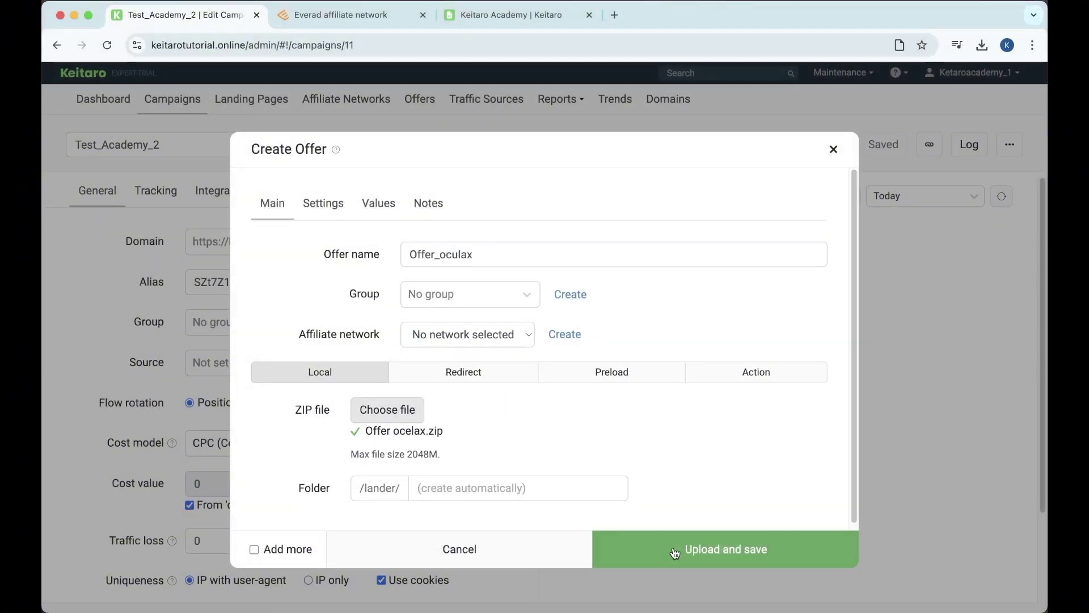
pyautogui.click(674, 554)
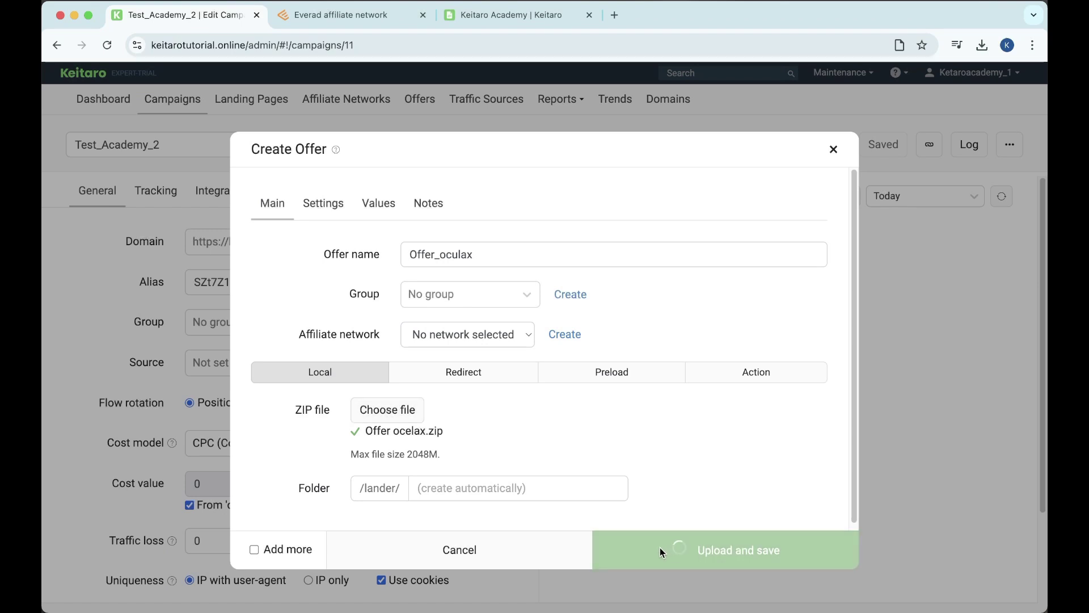
pyautogui.click(683, 488)
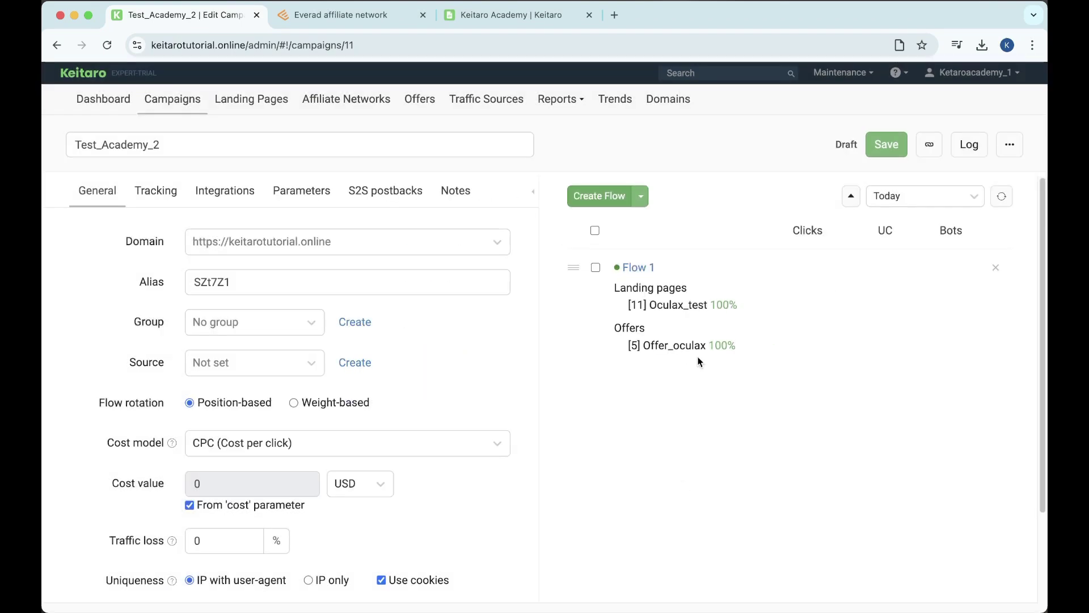
pyautogui.click(883, 146)
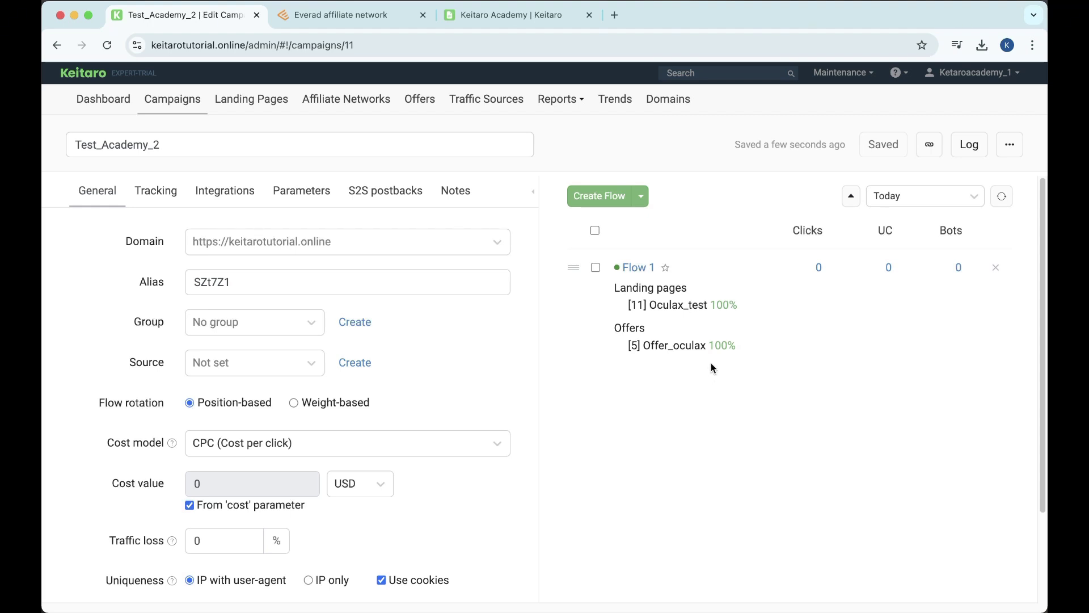
# - Copy the campaign link and open it in a new browser tab
pyautogui.click(929, 149)
pyautogui.click(614, 15)
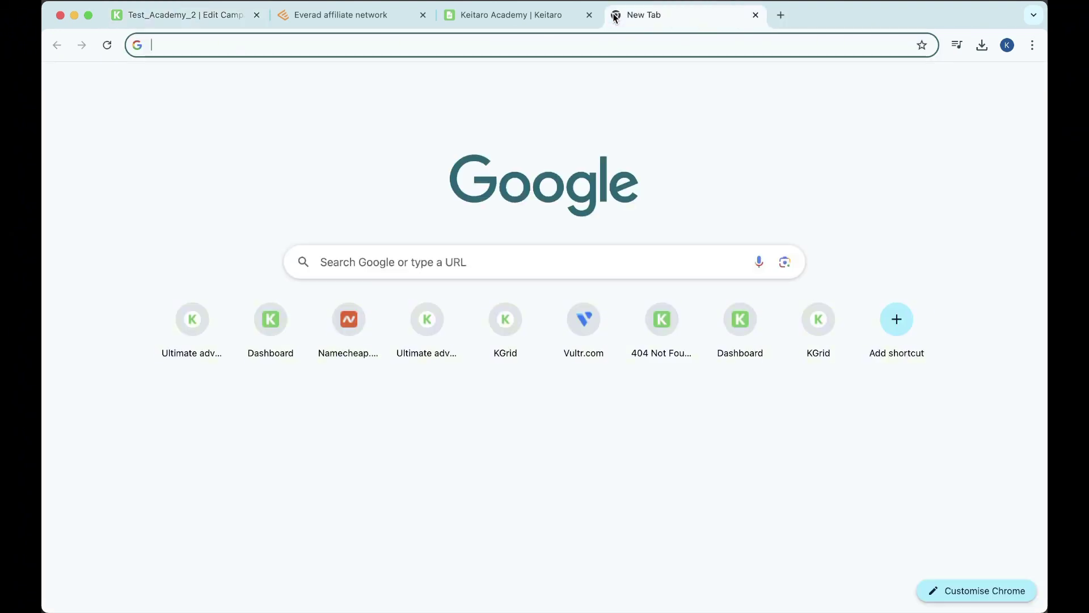
pyautogui.press('super+v')
pyautogui.press('Return')
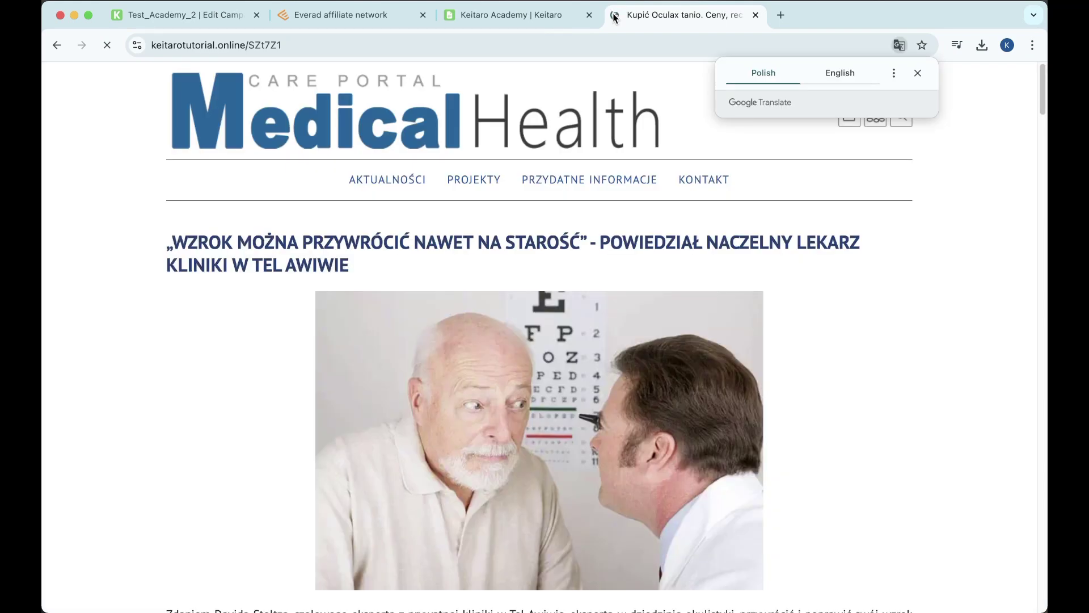
# - Check the MedicalHealth landing page and follow one of its links to the Oculax offer page, dismissing the translation prompts
pyautogui.click(918, 73)
pyautogui.scroll(-1, 576, 232)
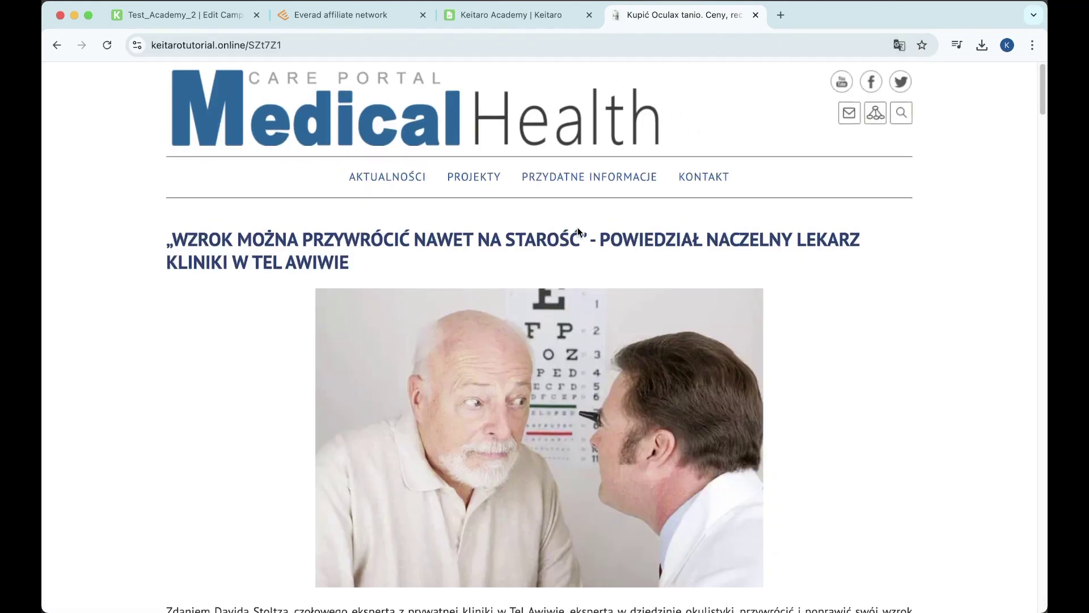
pyautogui.scroll(-8, 579, 231)
pyautogui.scroll(10, 567, 230)
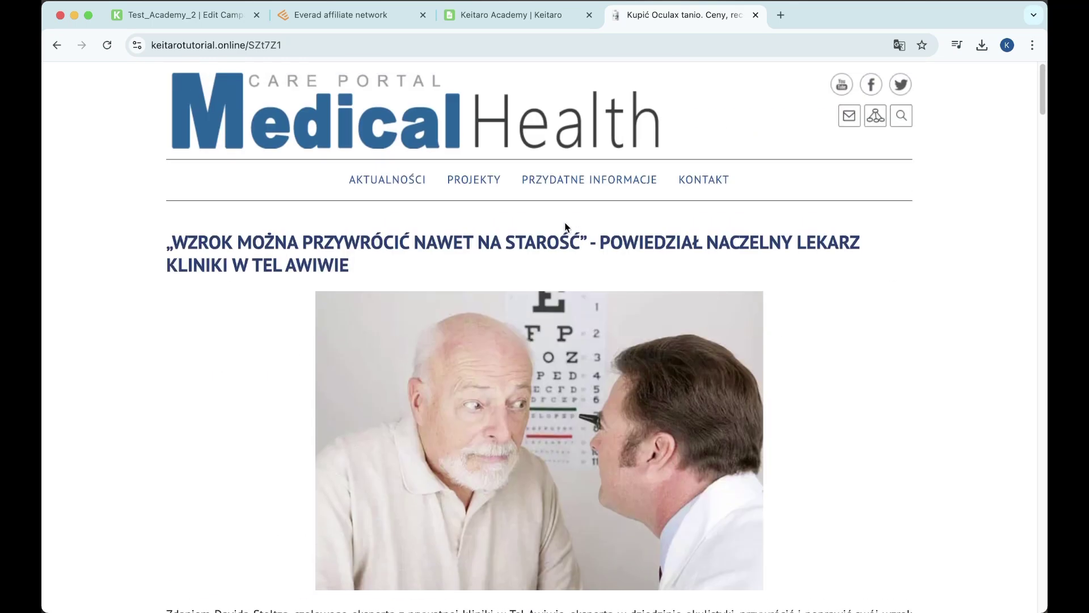
pyautogui.click(378, 194)
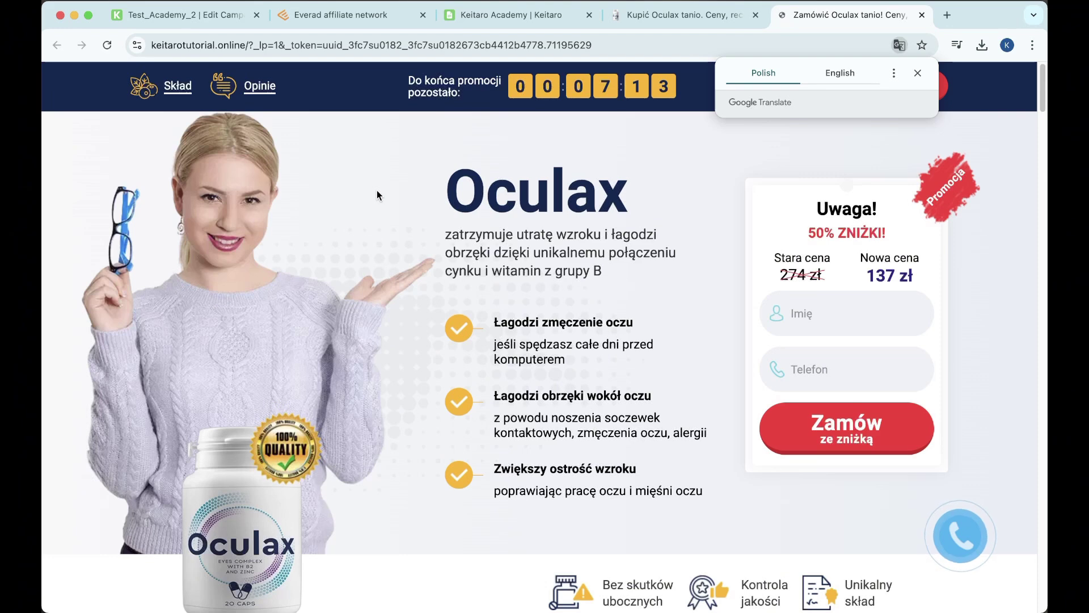
pyautogui.click(925, 73)
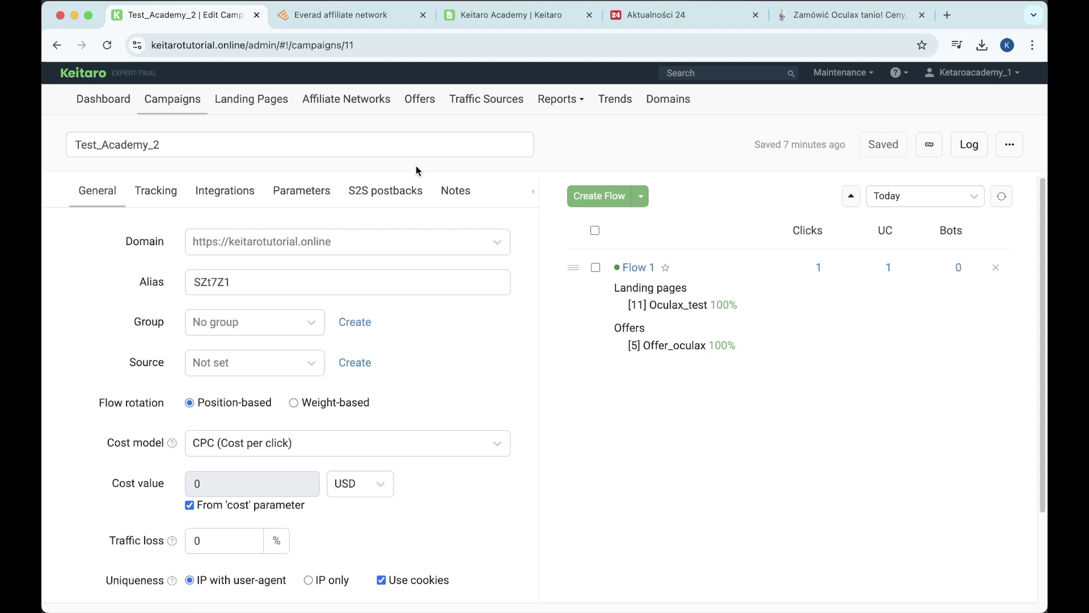
# - Create a new affiliate network from the Everad.com template, keeping the template's name, offer parameters and postback URL
pyautogui.click(353, 105)
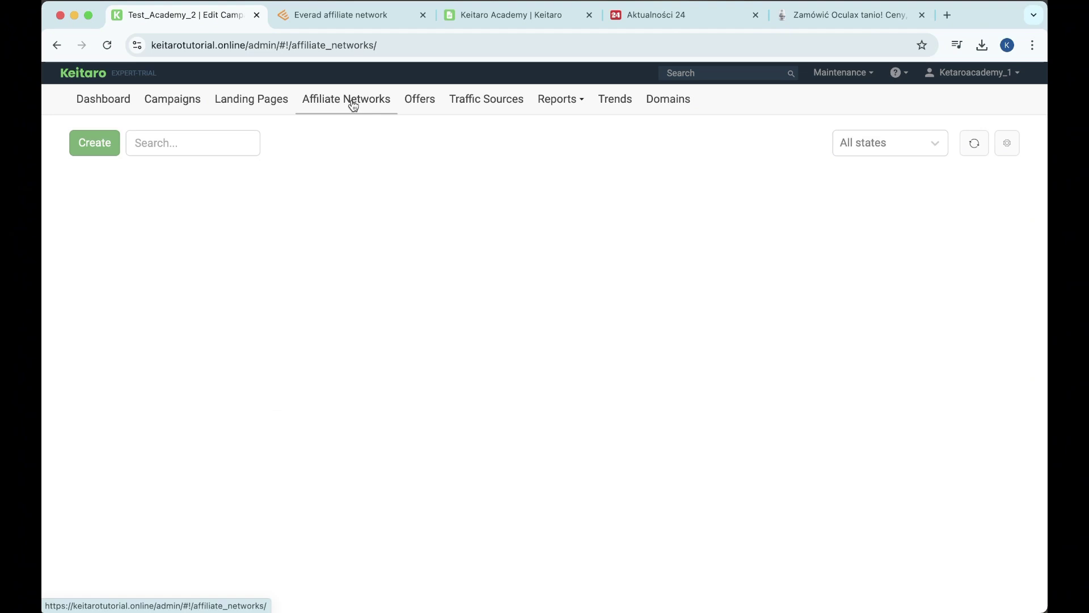
pyautogui.click(94, 152)
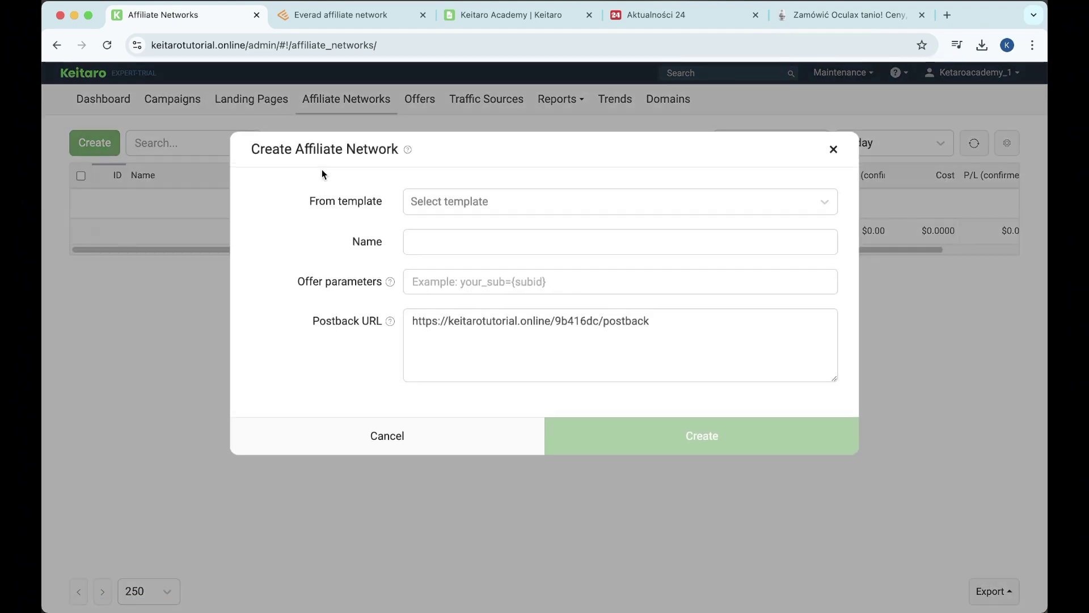
pyautogui.click(440, 203)
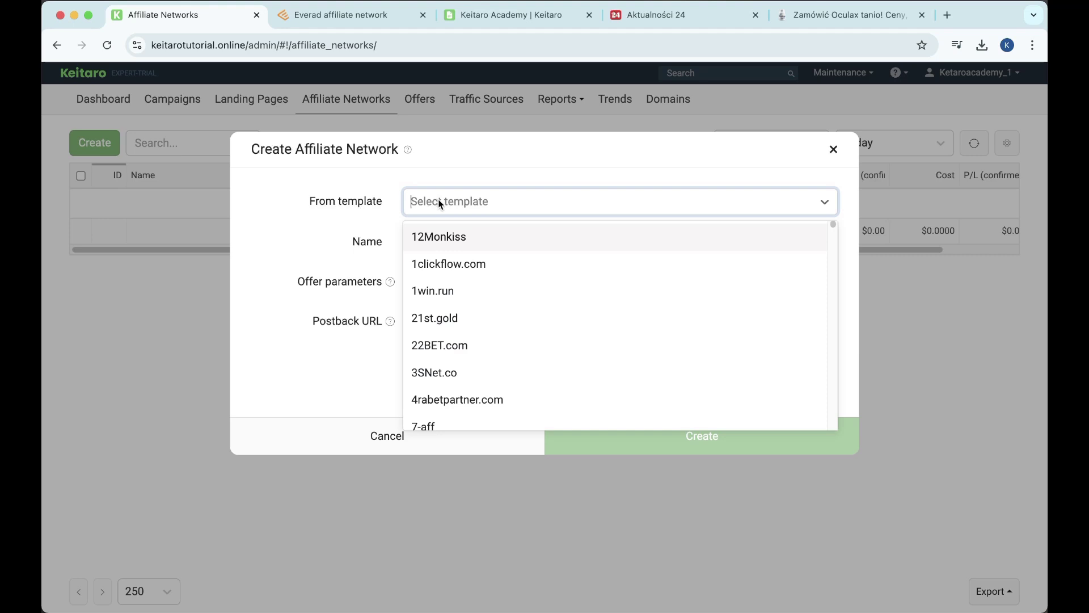
pyautogui.write('ever')
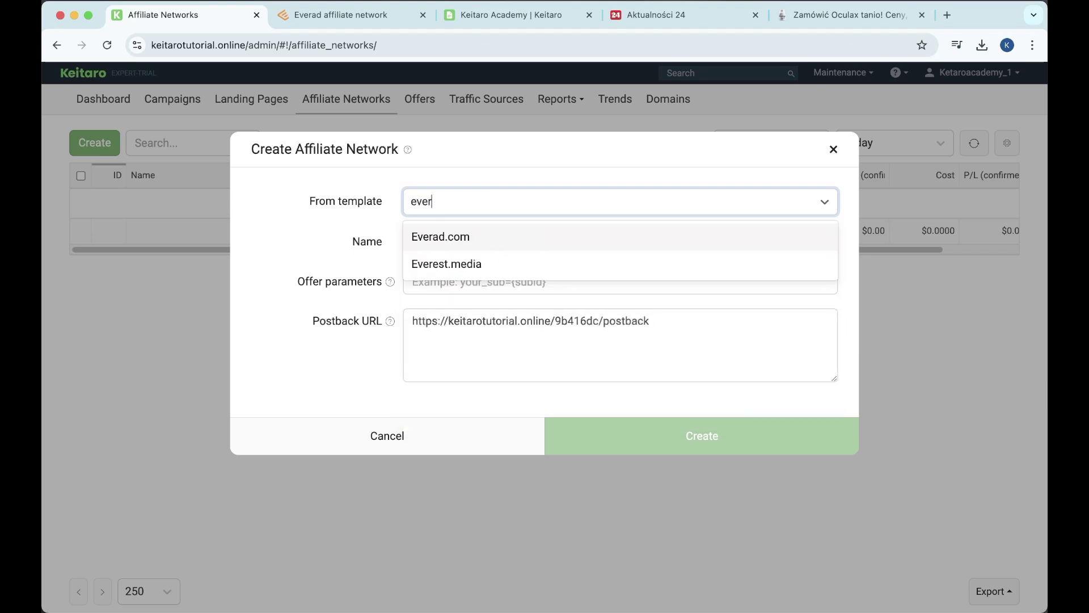
pyautogui.click(502, 234)
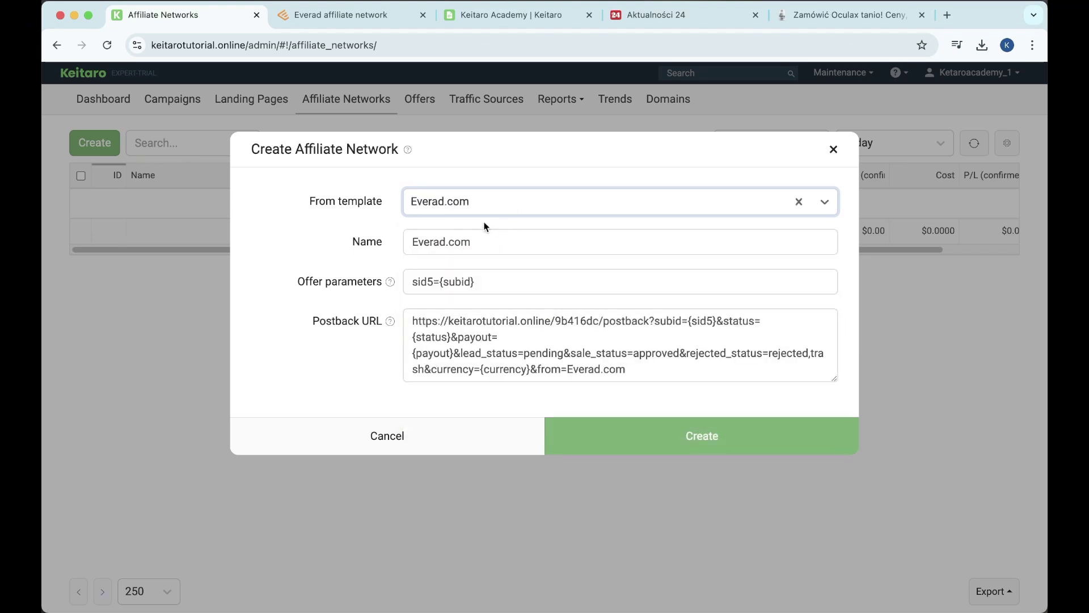
pyautogui.click(620, 436)
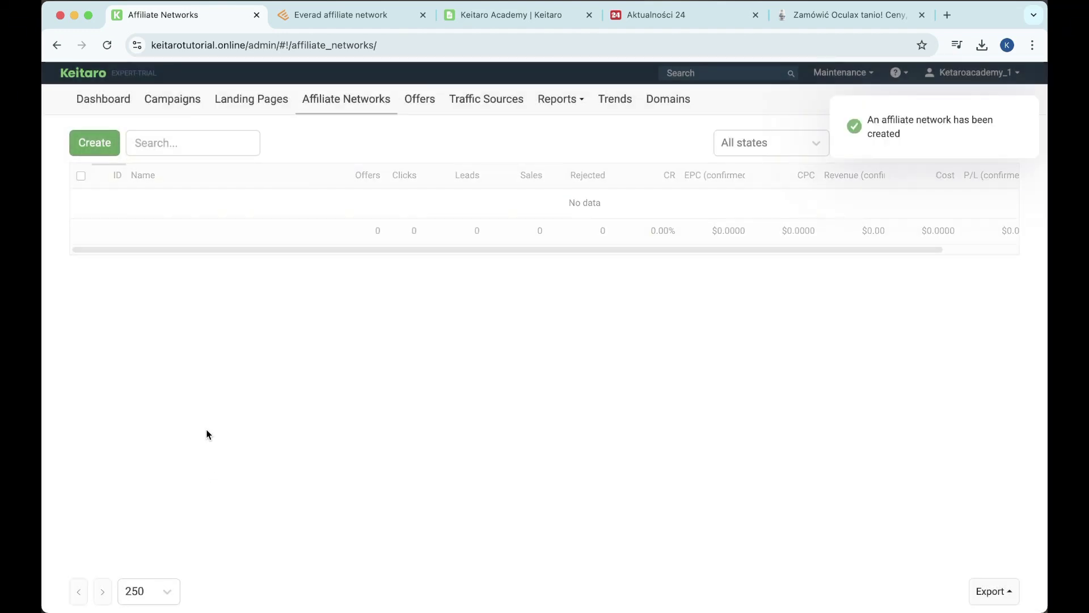
# - Open the Everad.com affiliate network for editing and copy its full postback URL
pyautogui.click(154, 200)
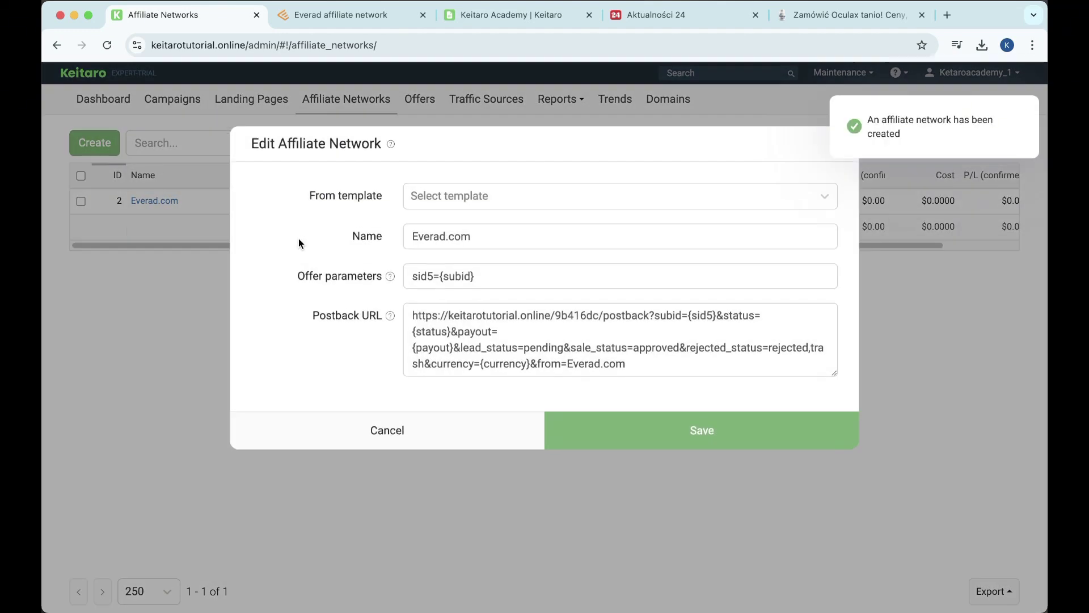
pyautogui.click(410, 320)
pyautogui.moveTo(410, 319); pyautogui.dragTo(638, 364)
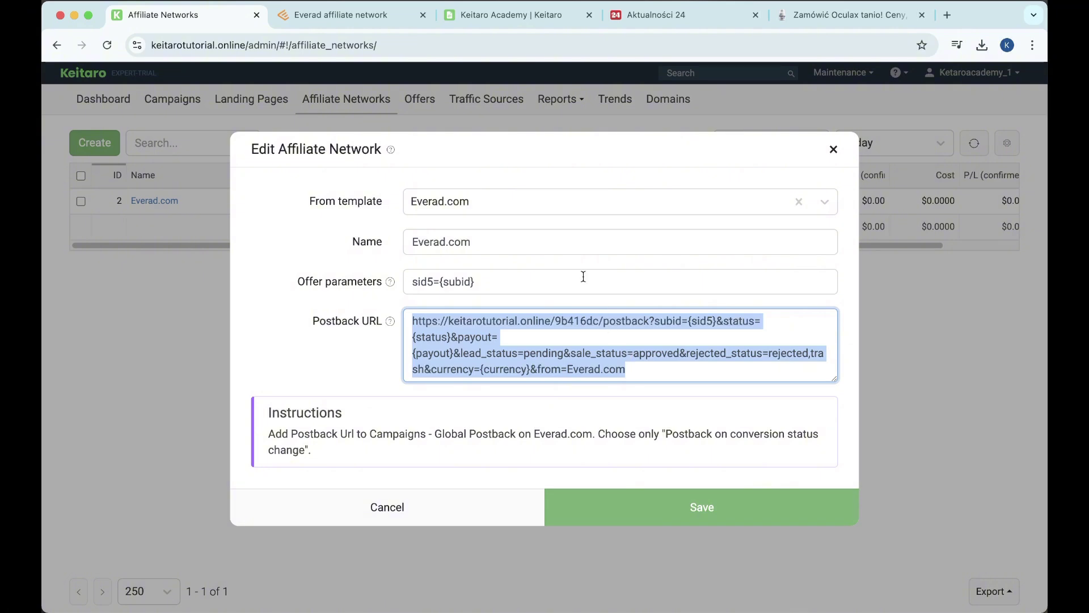
# - In the Everad dashboard, paste the copied postback URL into both global postback URL fields and save the settings
pyautogui.click(361, 17)
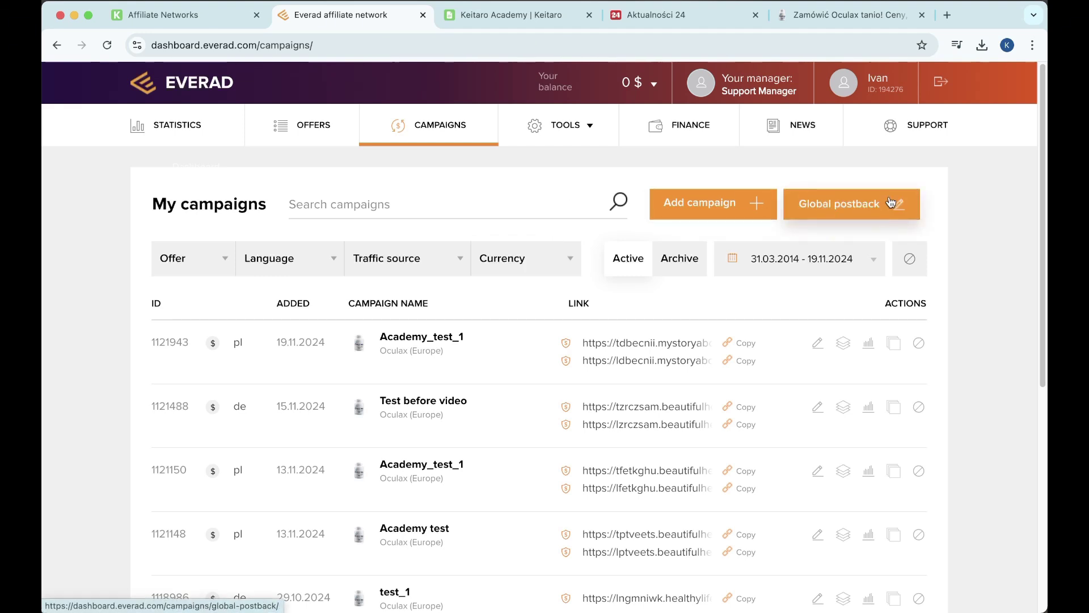
pyautogui.click(840, 210)
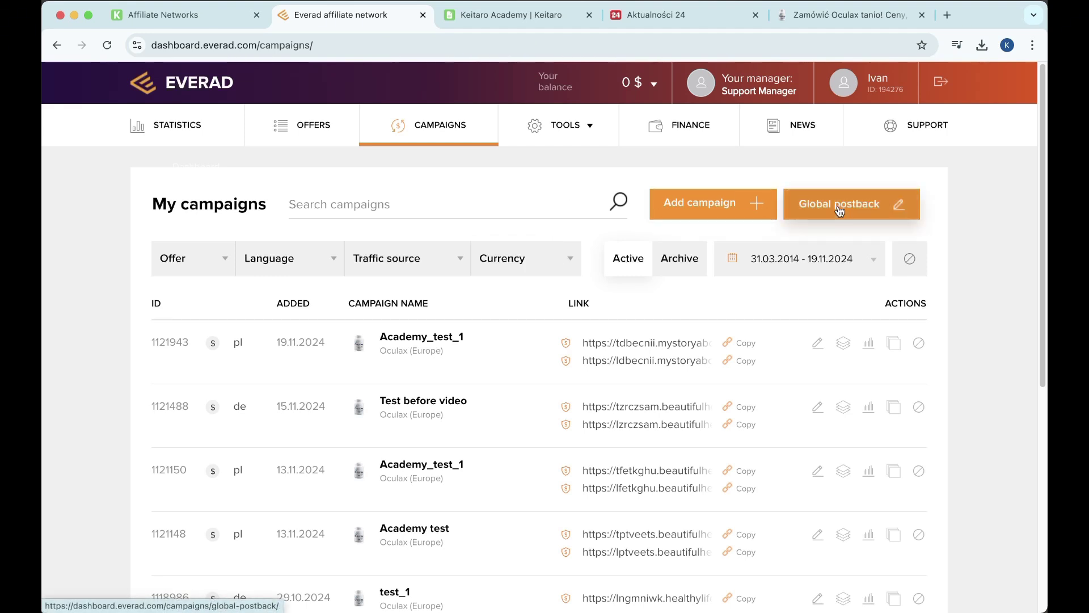
pyautogui.scroll(-3, 474, 282)
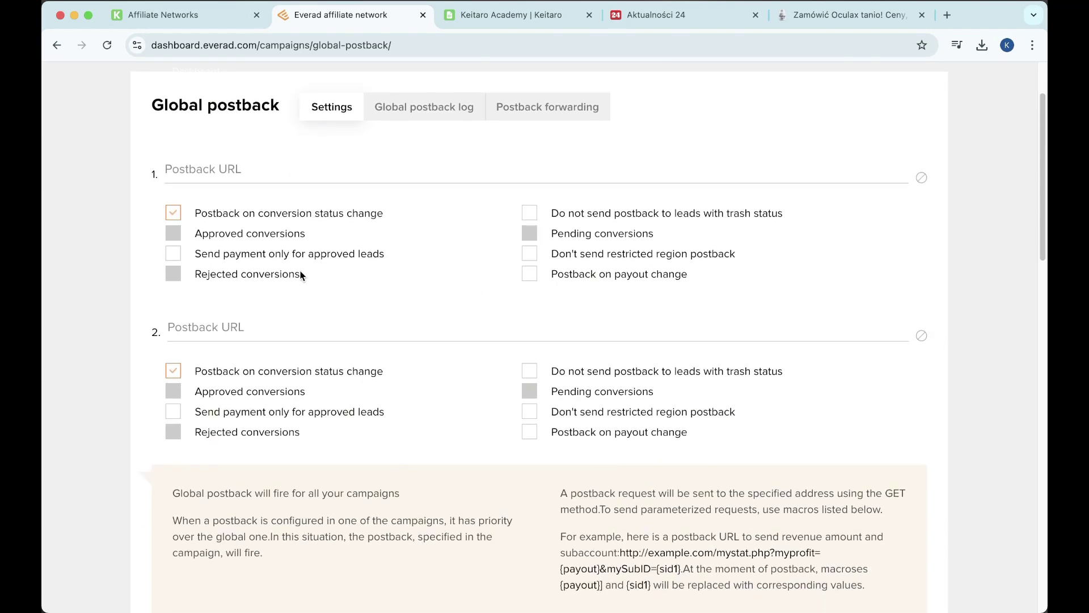
pyautogui.scroll(2, 304, 278)
pyautogui.click(259, 220)
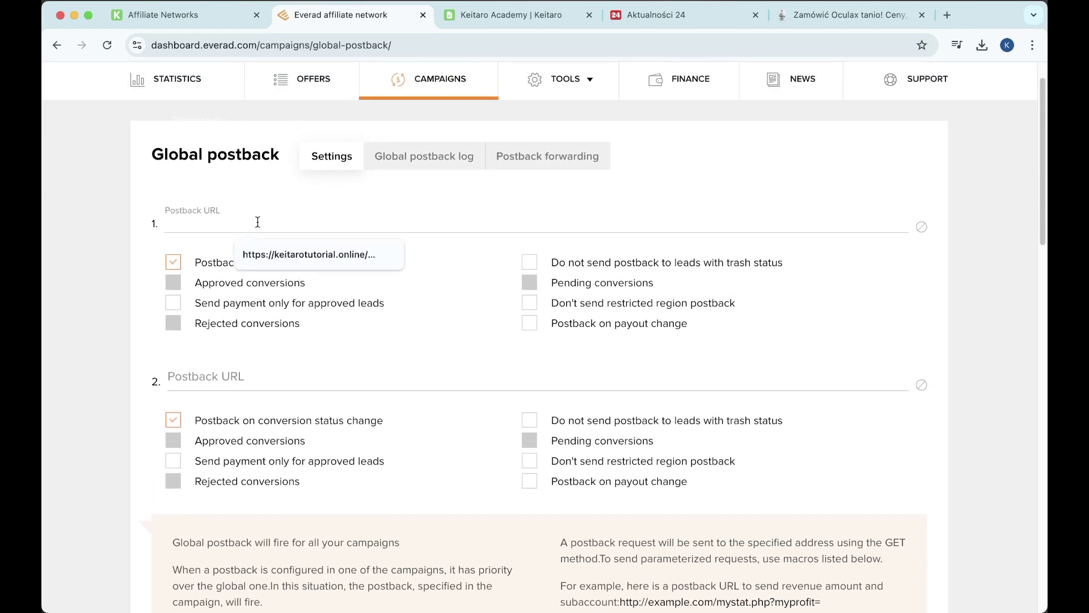
pyautogui.press('super+v')
pyautogui.click(250, 379)
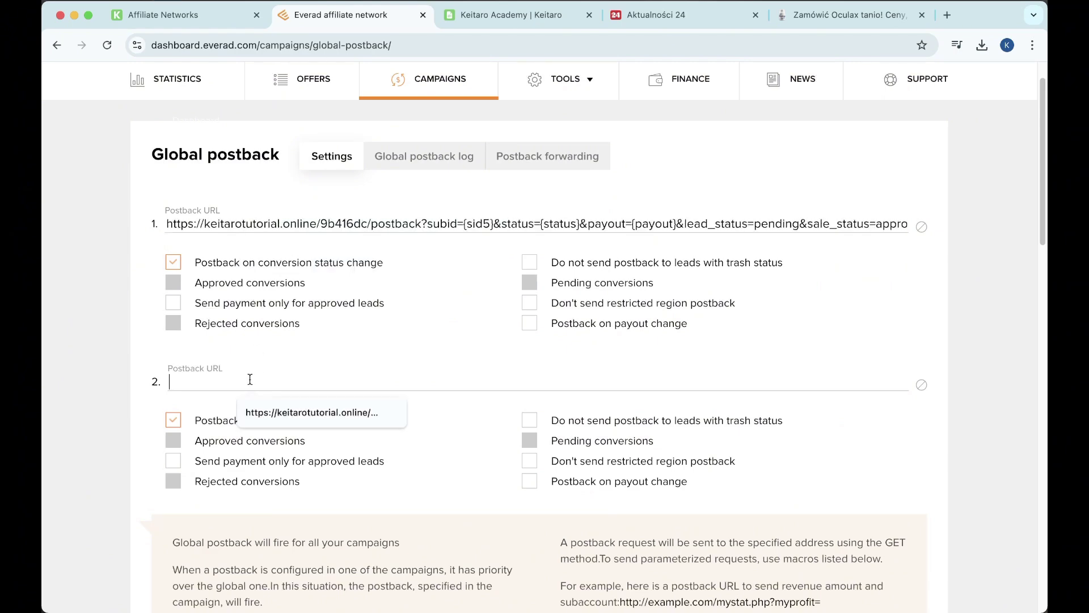
pyautogui.press('super+v')
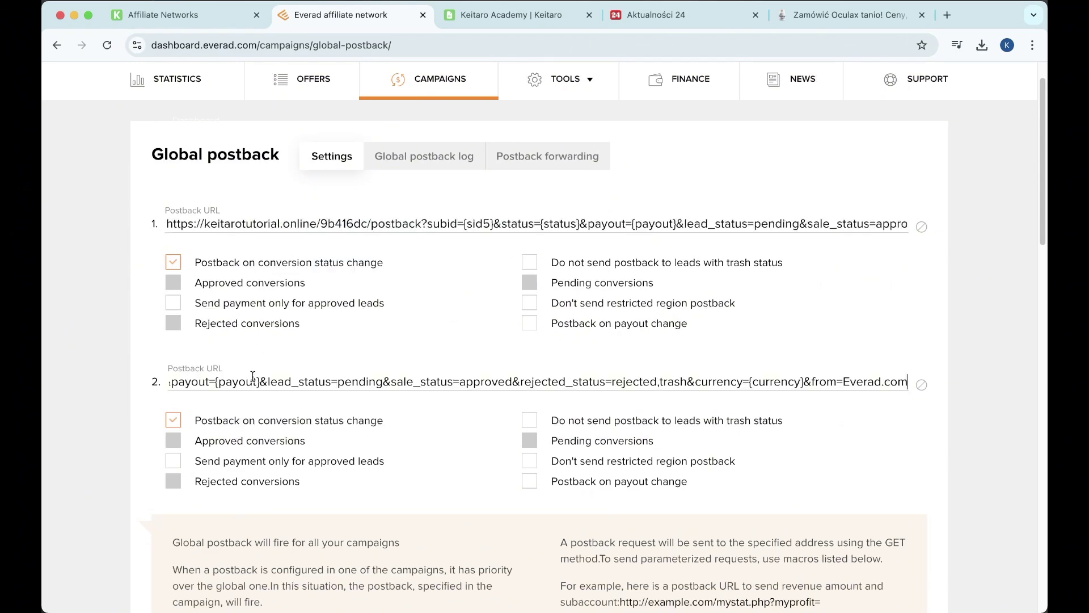
pyautogui.scroll(-10, 519, 281)
pyautogui.scroll(-3, 520, 283)
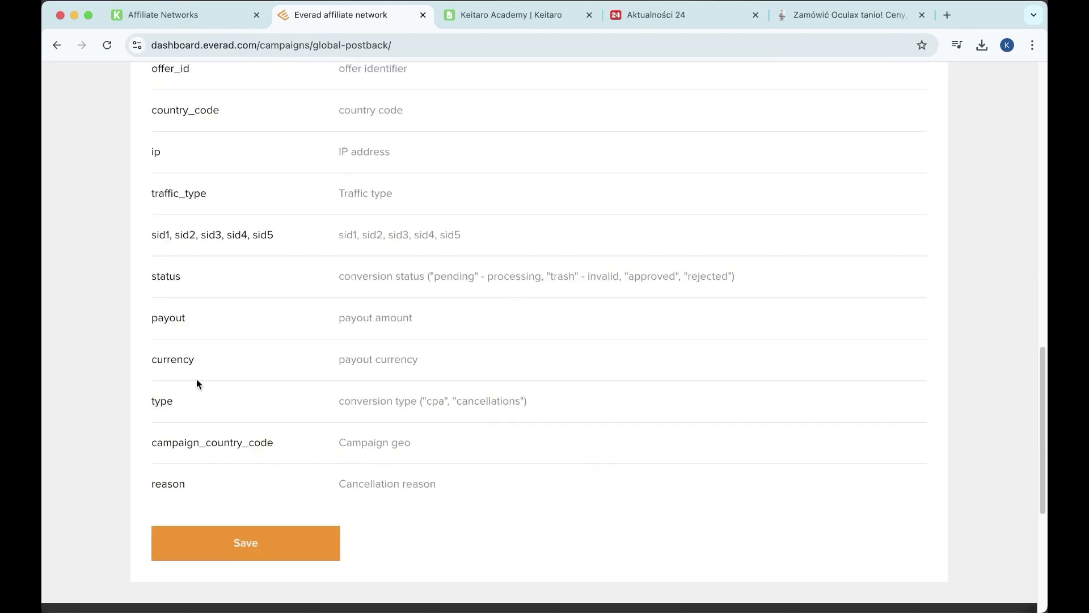
pyautogui.click(238, 539)
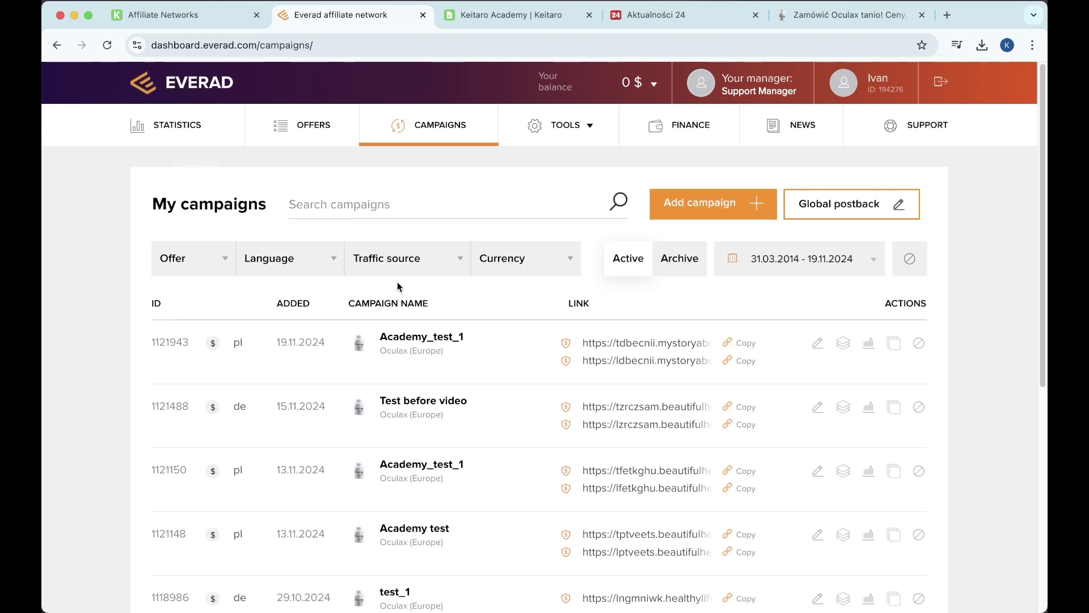
# - Return to Keitaro, close the network's settings, copy the Test_Academy_2 campaign link and open it in a new browser tab
pyautogui.click(205, 15)
pyautogui.press('Escape')
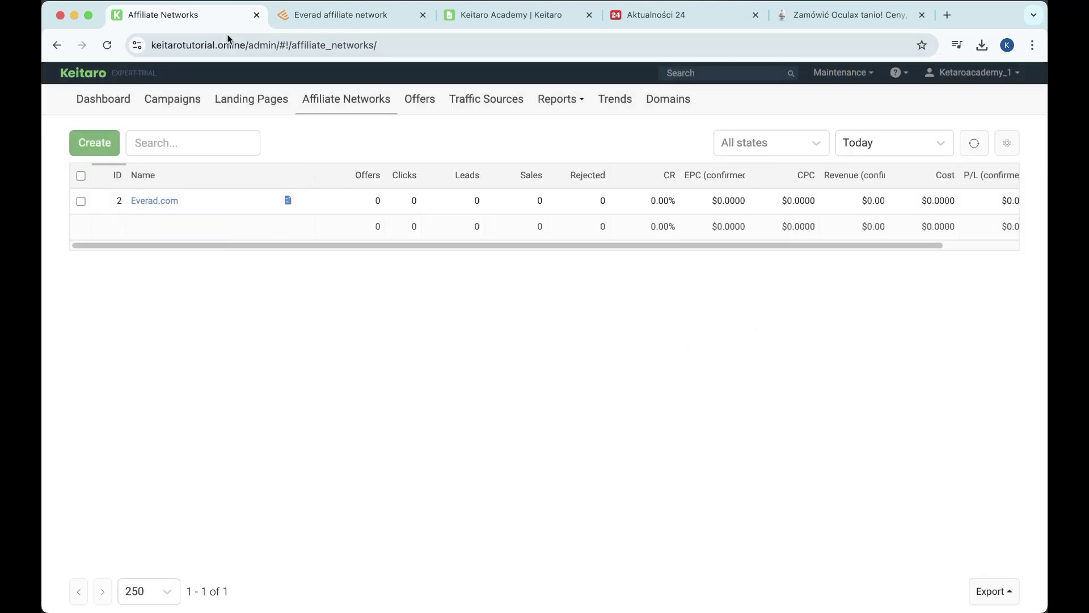
pyautogui.click(193, 99)
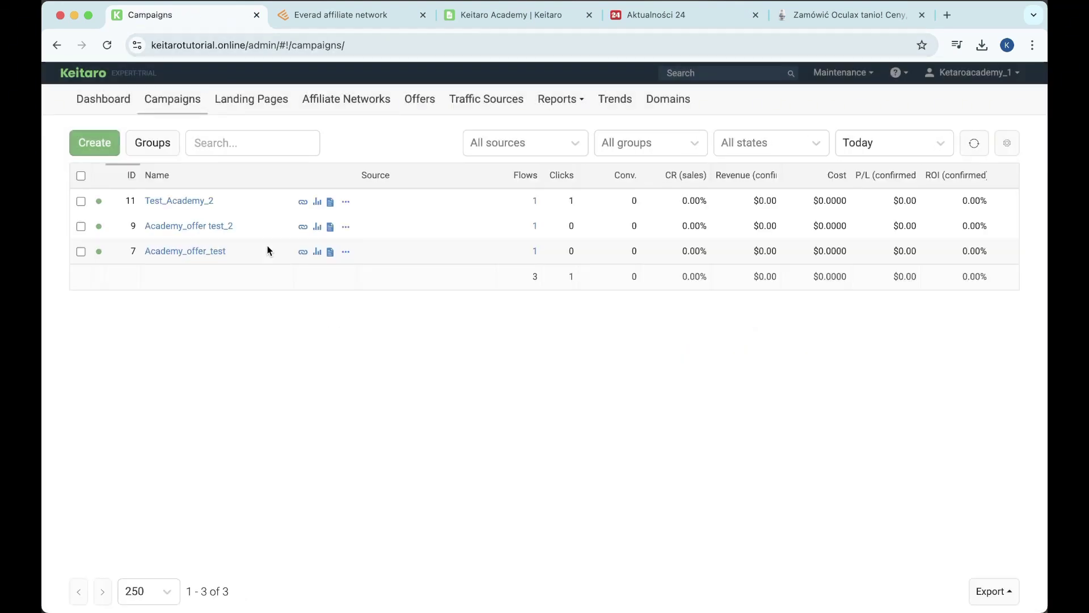
pyautogui.click(189, 201)
pyautogui.click(930, 145)
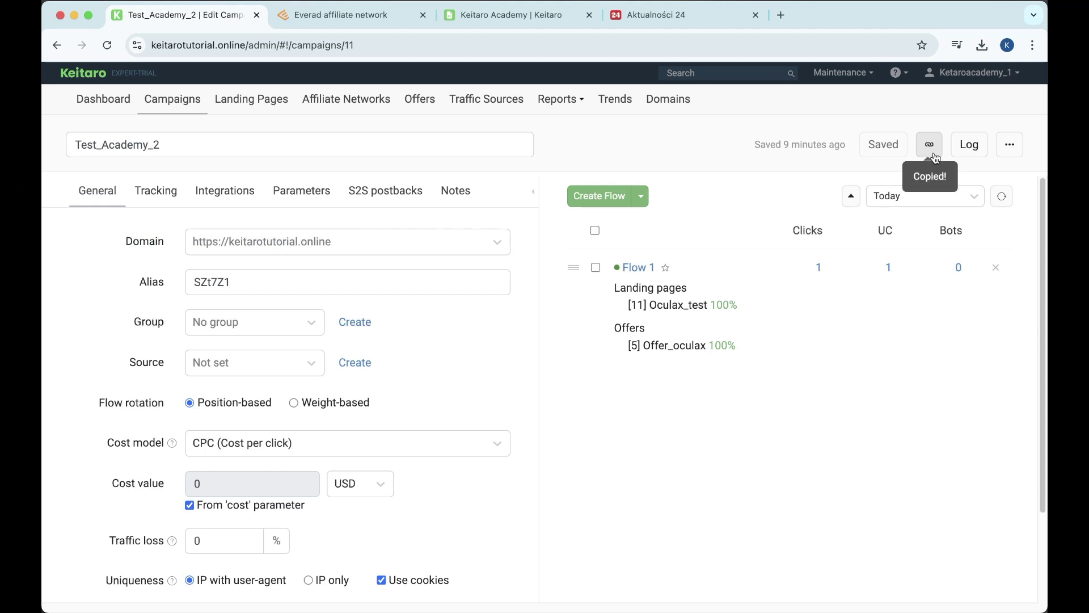
pyautogui.click(781, 15)
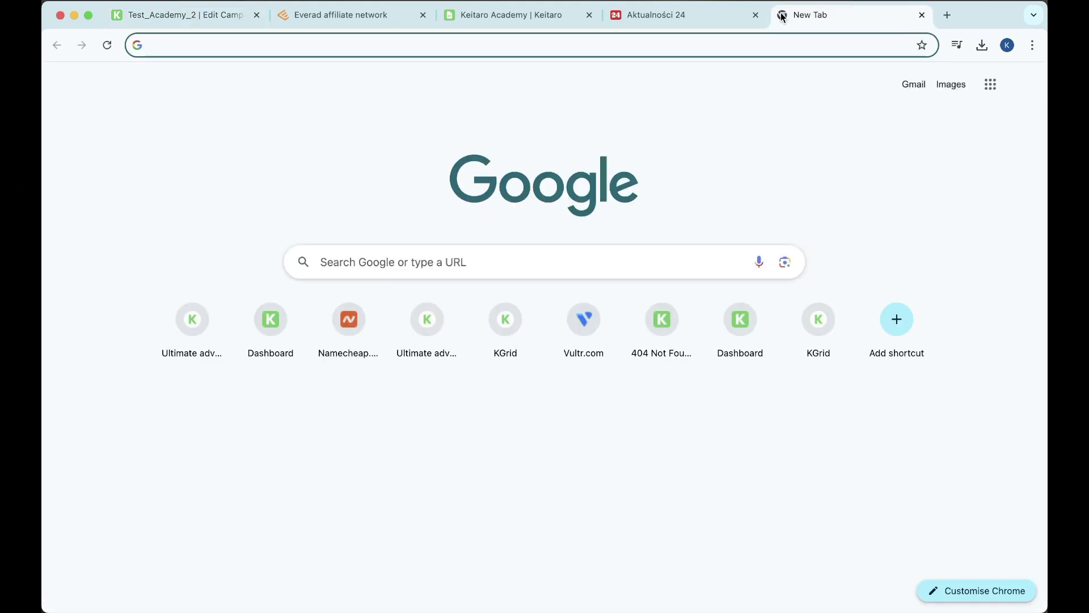
pyautogui.press('super+v')
pyautogui.press('Return')
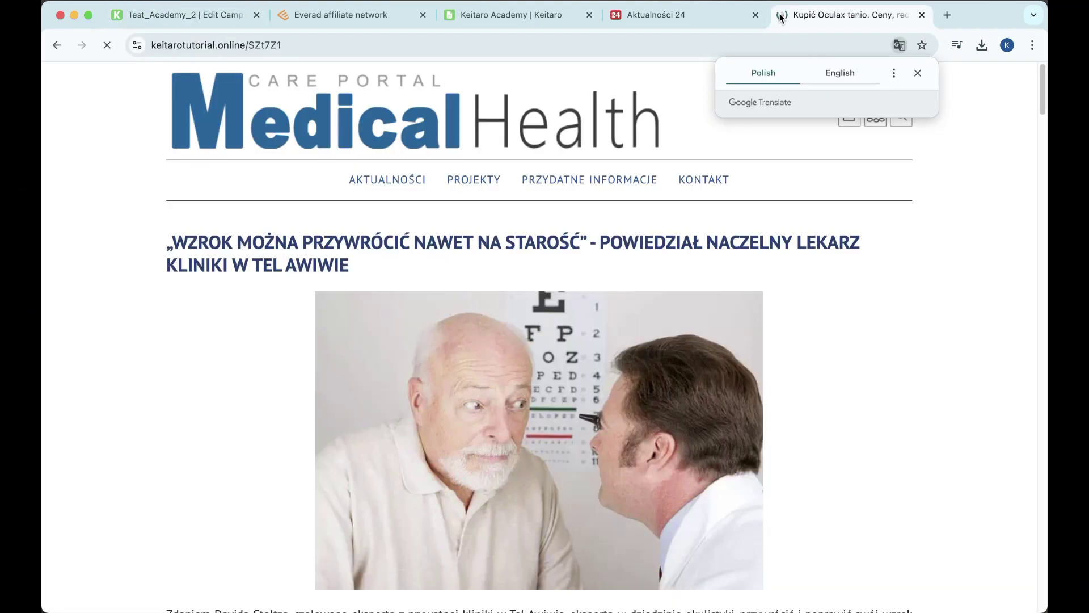
# - Follow a link on the MedicalHealth landing page to the Oculax offer page and dismiss the translation prompt
pyautogui.click(431, 124)
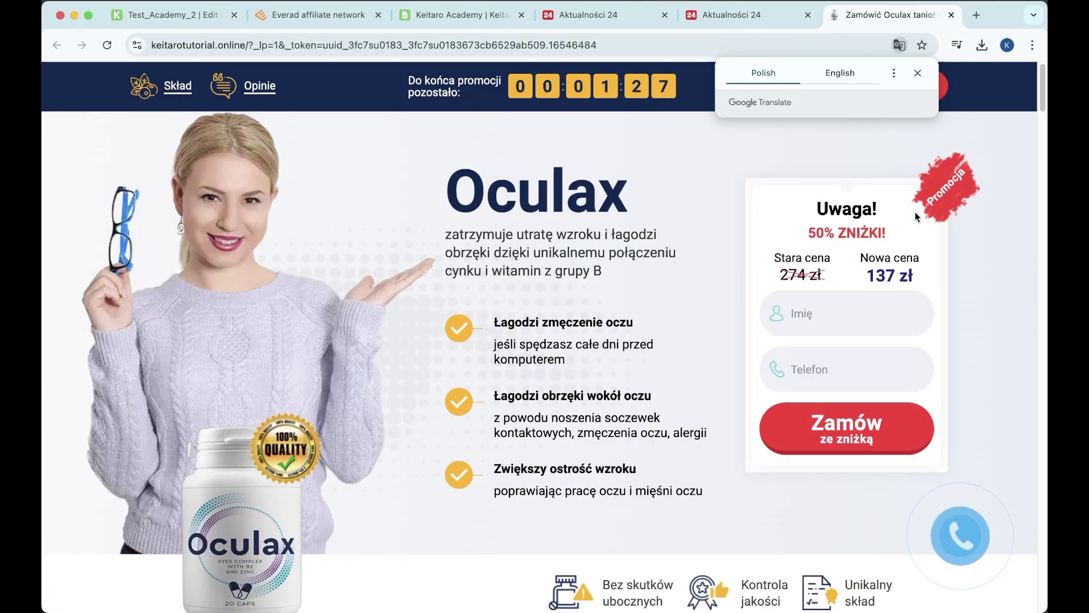
pyautogui.scroll(-4, 829, 276)
pyautogui.scroll(4, 828, 278)
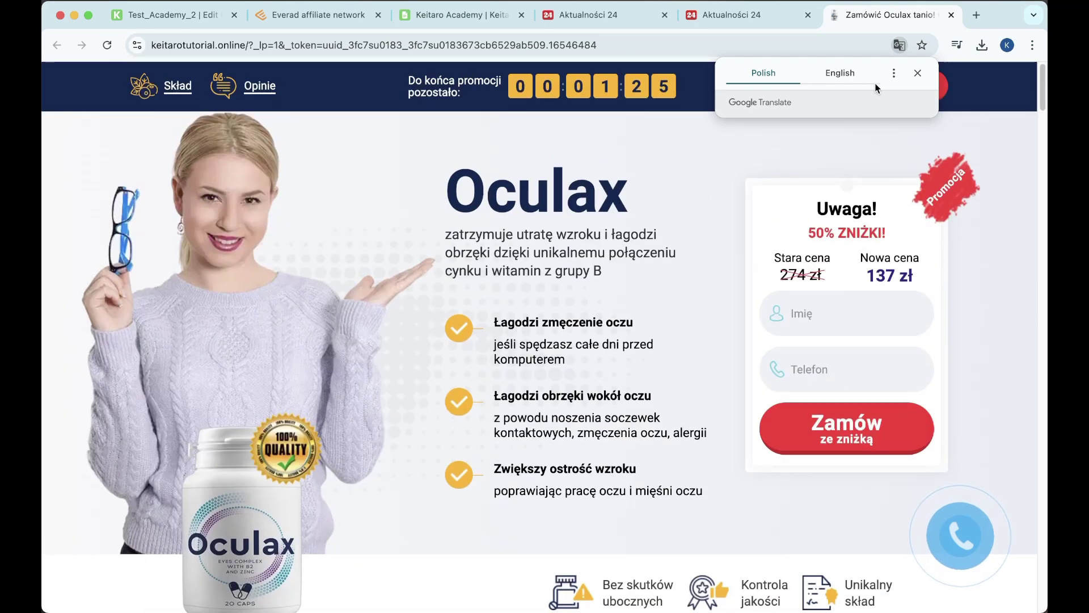
pyautogui.click(917, 73)
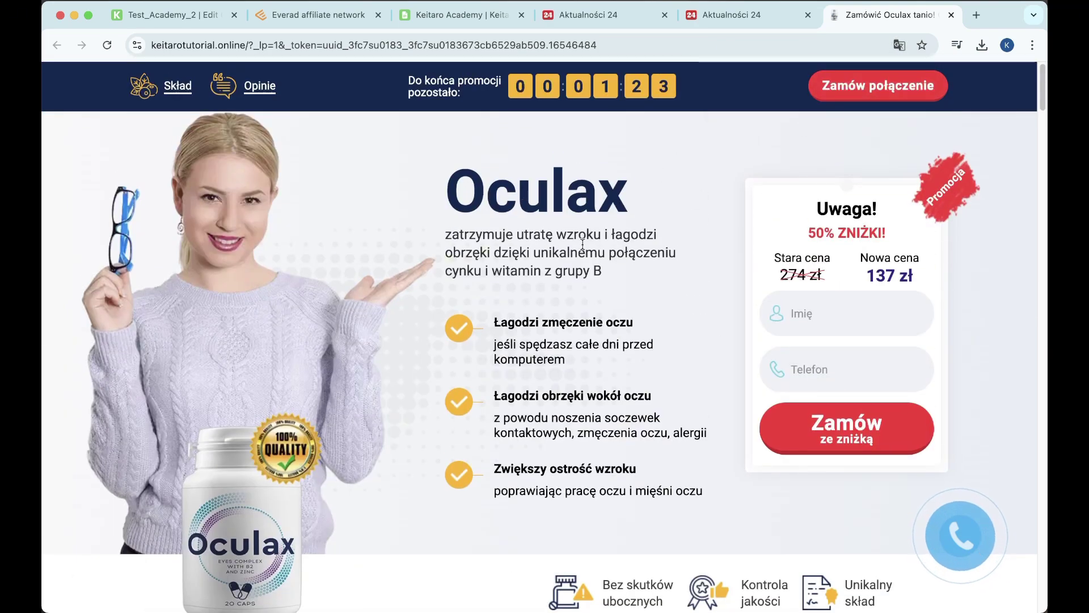
# - Fill in the Oculax order form with a saved customer name and phone number and submit the test order
pyautogui.click(842, 332)
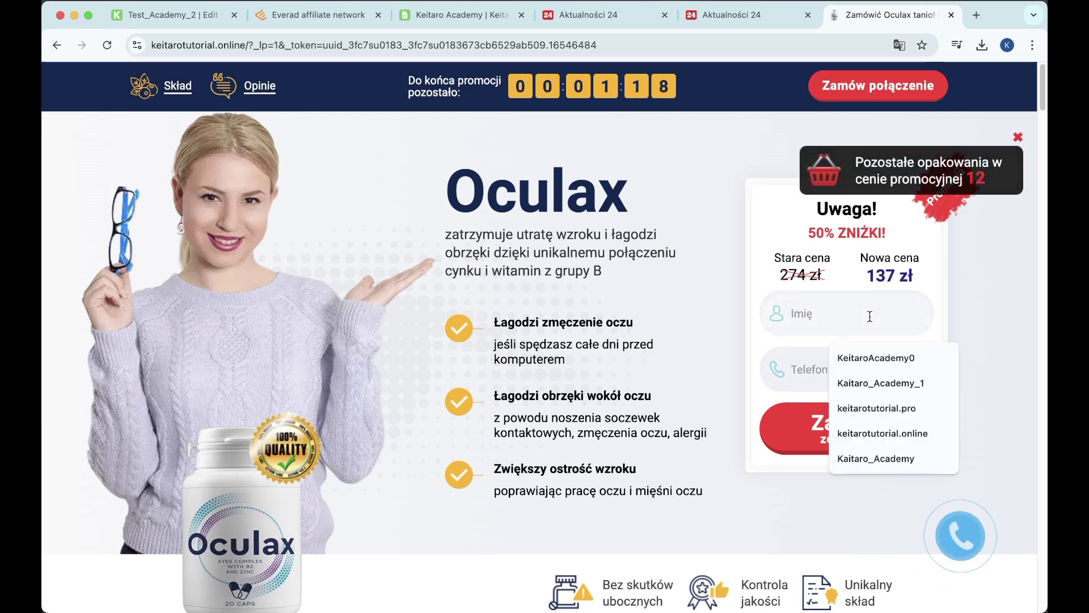
pyautogui.click(877, 358)
pyautogui.click(854, 369)
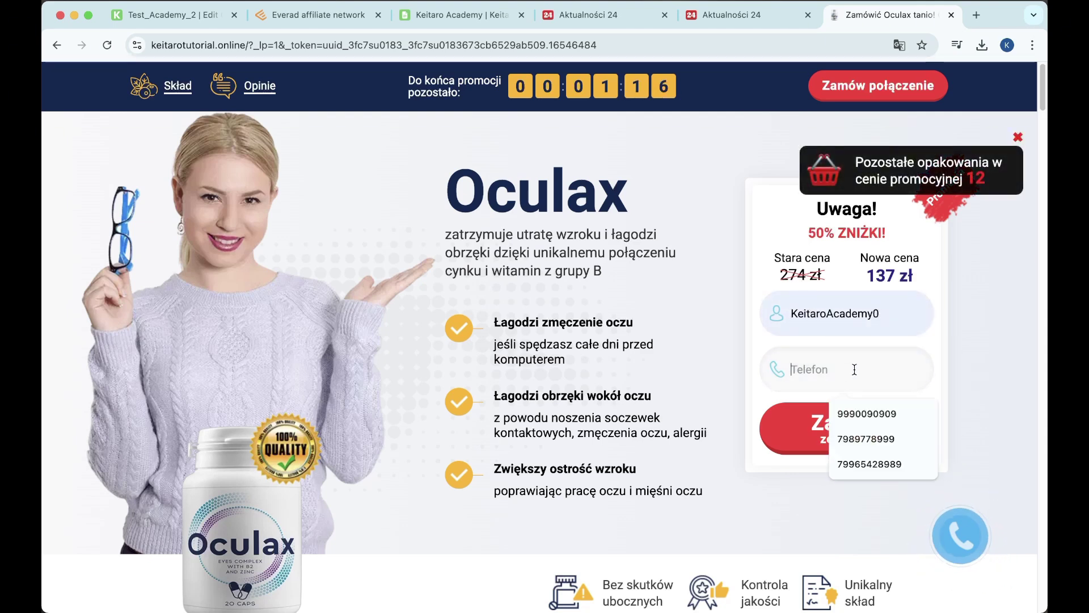
pyautogui.click(867, 413)
pyautogui.click(845, 431)
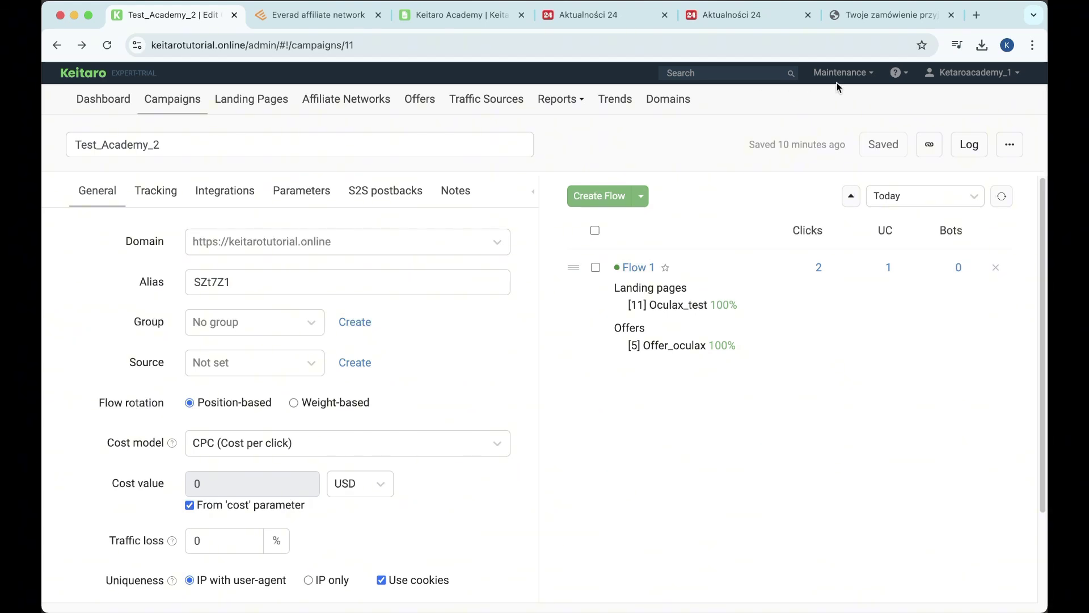
# - Open Keitaro's received postbacks log and examine the latest entries for the test order
pyautogui.click(841, 80)
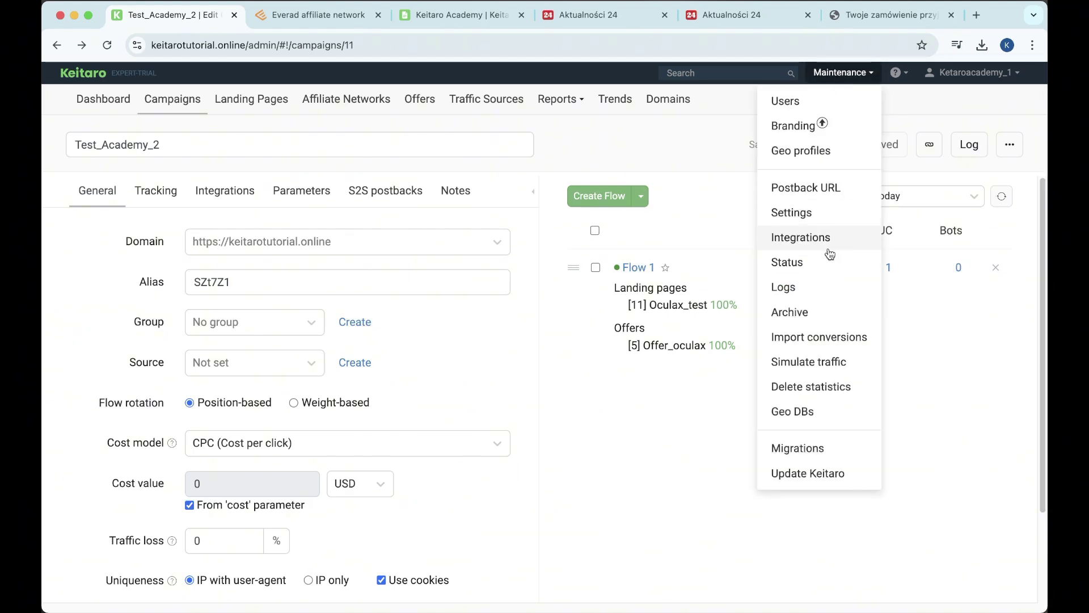
pyautogui.click(817, 289)
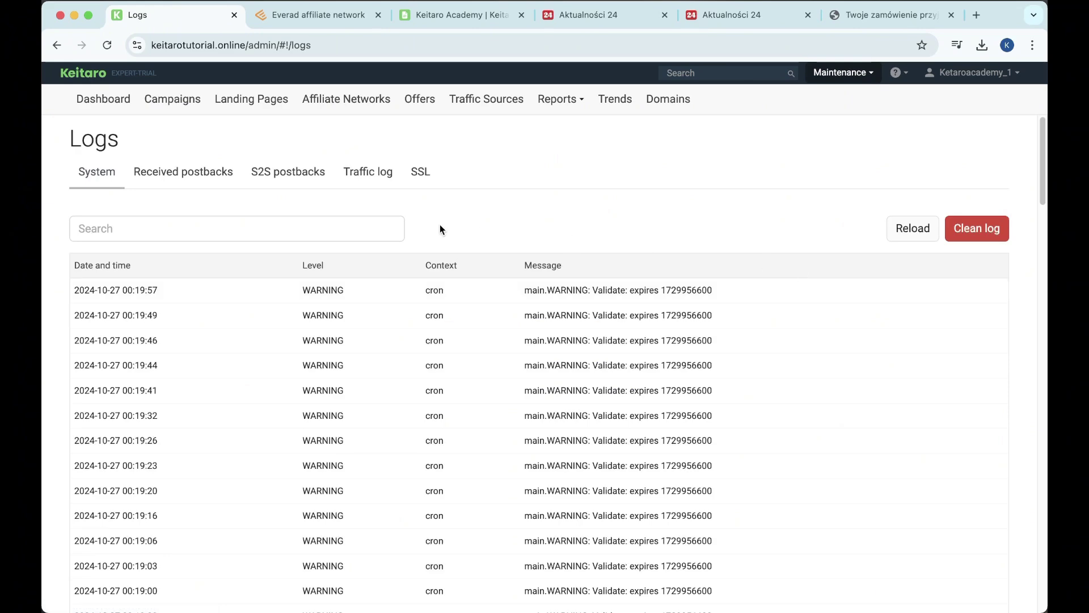
pyautogui.click(182, 186)
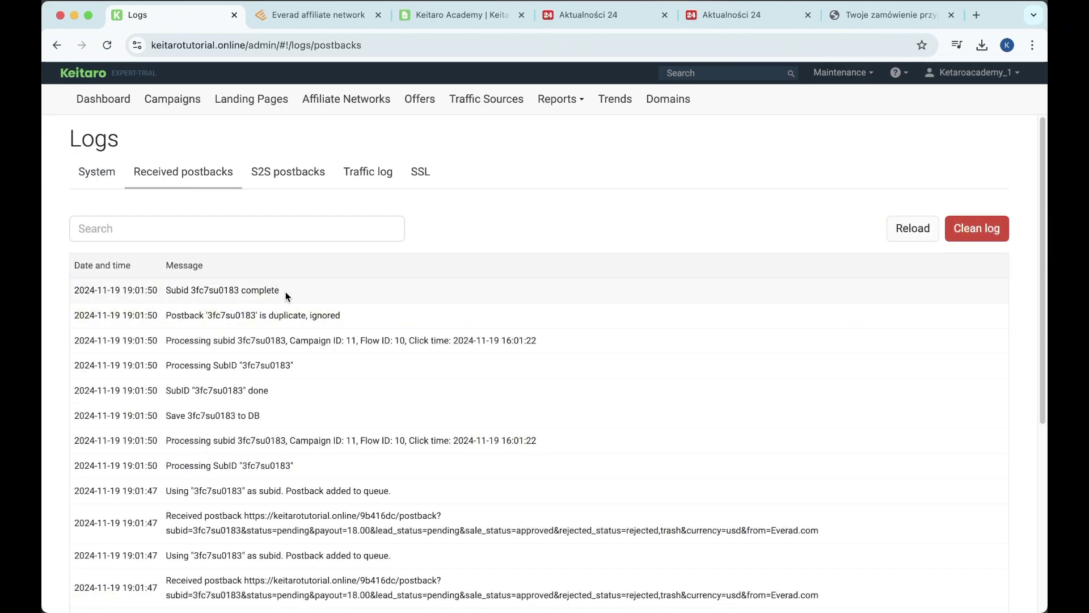
pyautogui.moveTo(285, 292); pyautogui.dragTo(74, 293)
pyautogui.click(173, 293)
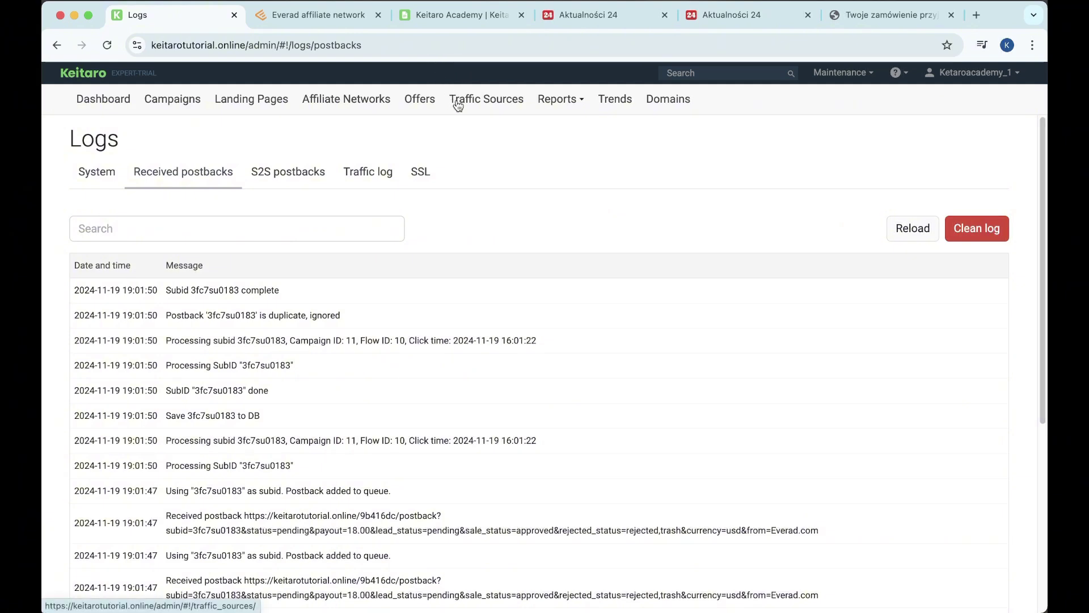
# - Look over the Everad campaigns page and return to Keitaro's campaign list to check the Test_Academy_2 conversions
pyautogui.click(328, 25)
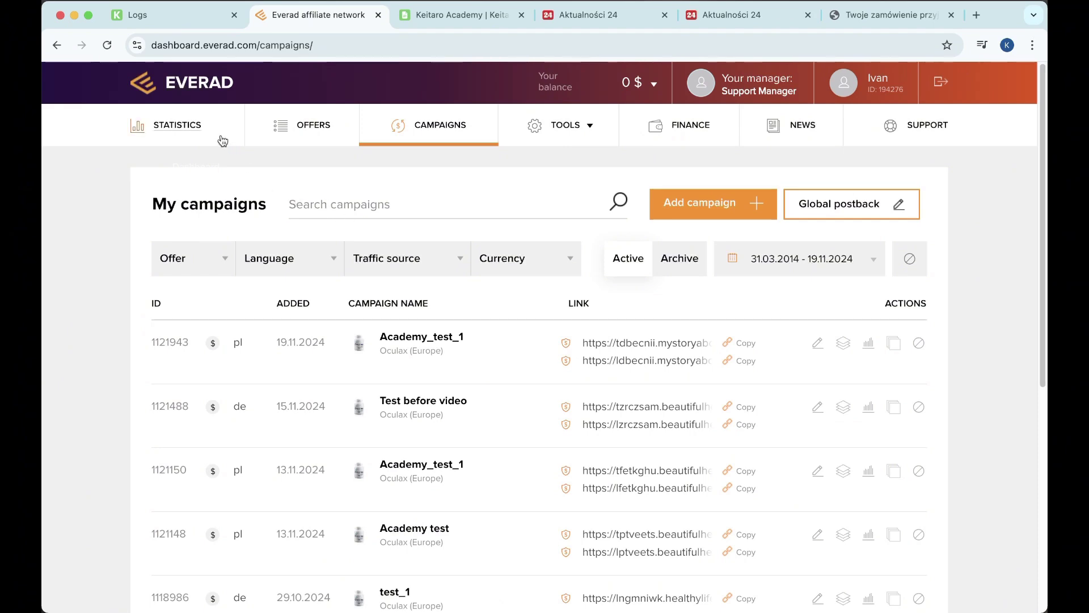
pyautogui.click(169, 25)
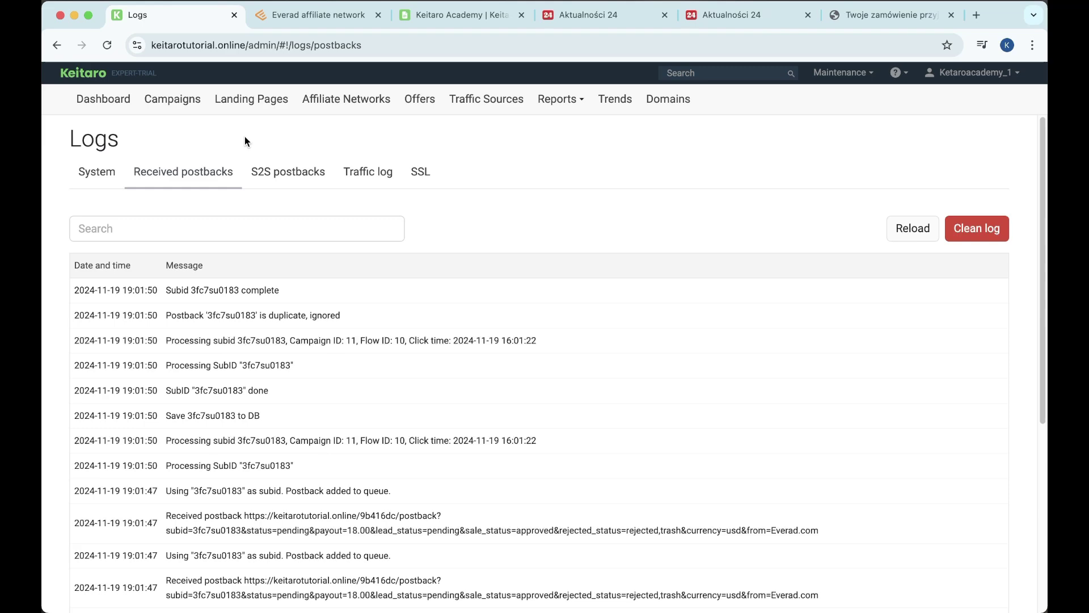
pyautogui.click(306, 15)
pyautogui.scroll(-1, 383, 342)
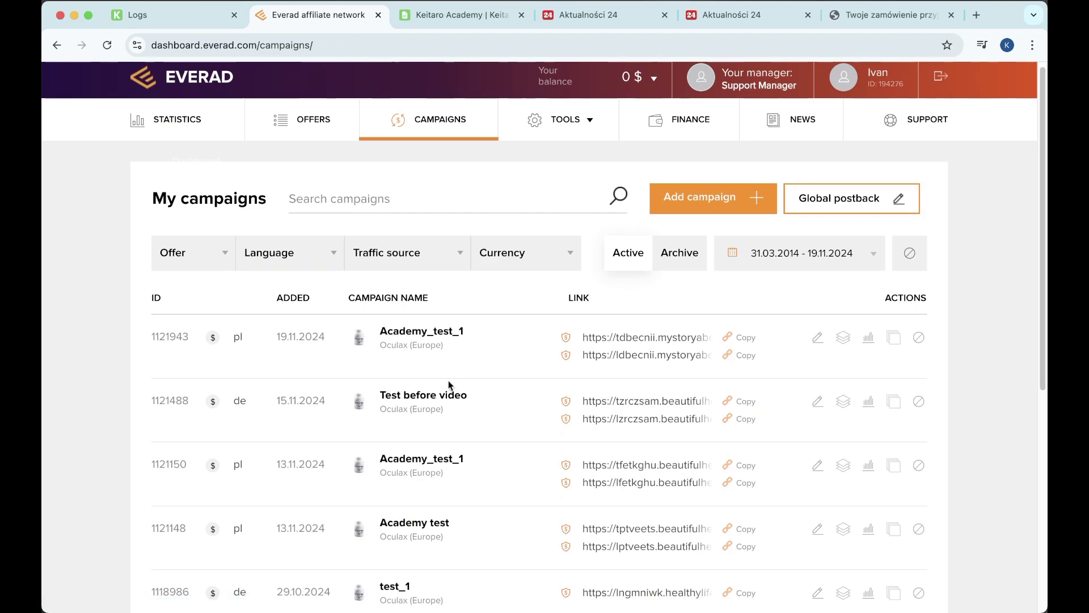
pyautogui.click(187, 18)
pyautogui.click(174, 98)
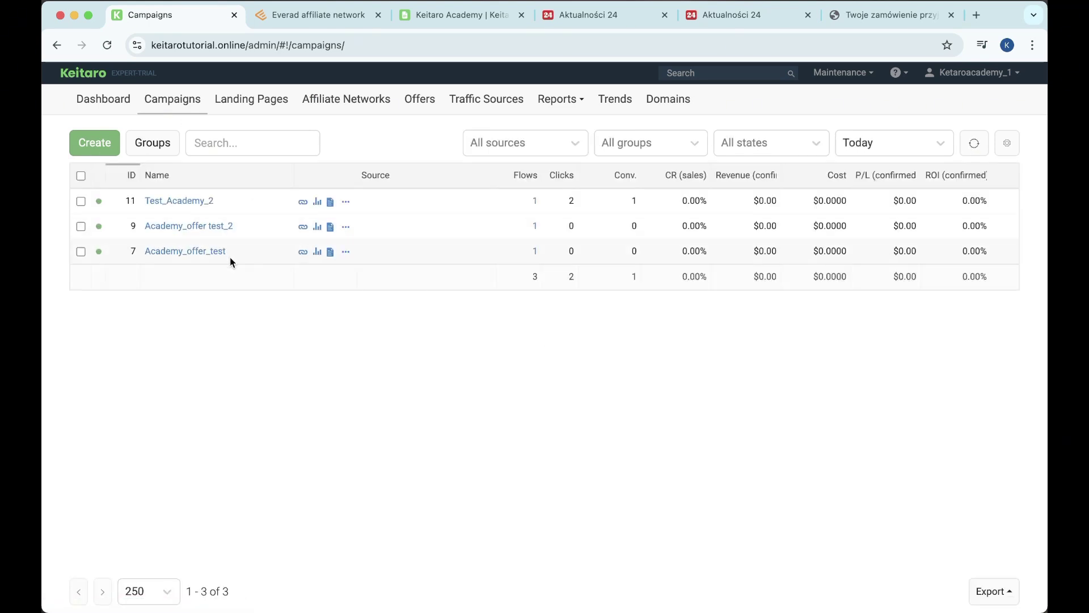
# - Open the Test_Academy_2 campaign, switch to Everad's global postback settings and examine the first postback URL
pyautogui.click(179, 201)
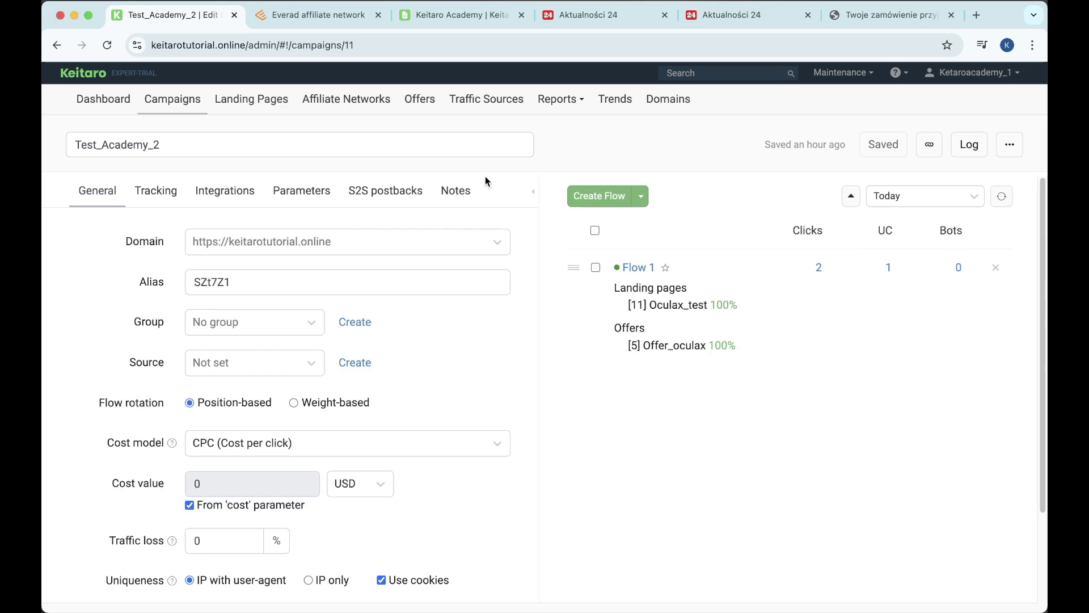
pyautogui.click(338, 22)
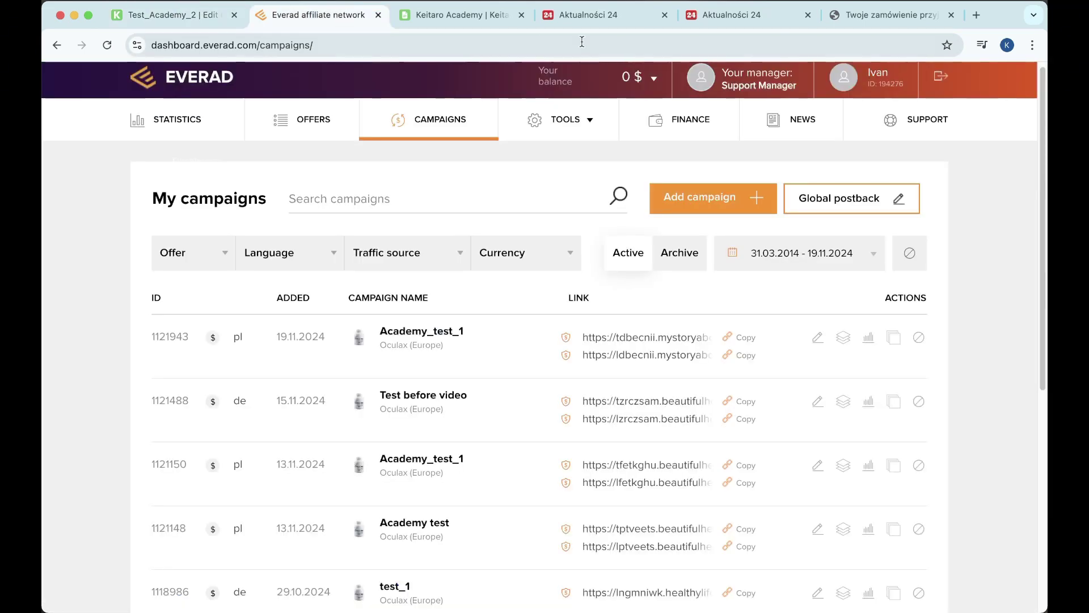
pyautogui.click(851, 197)
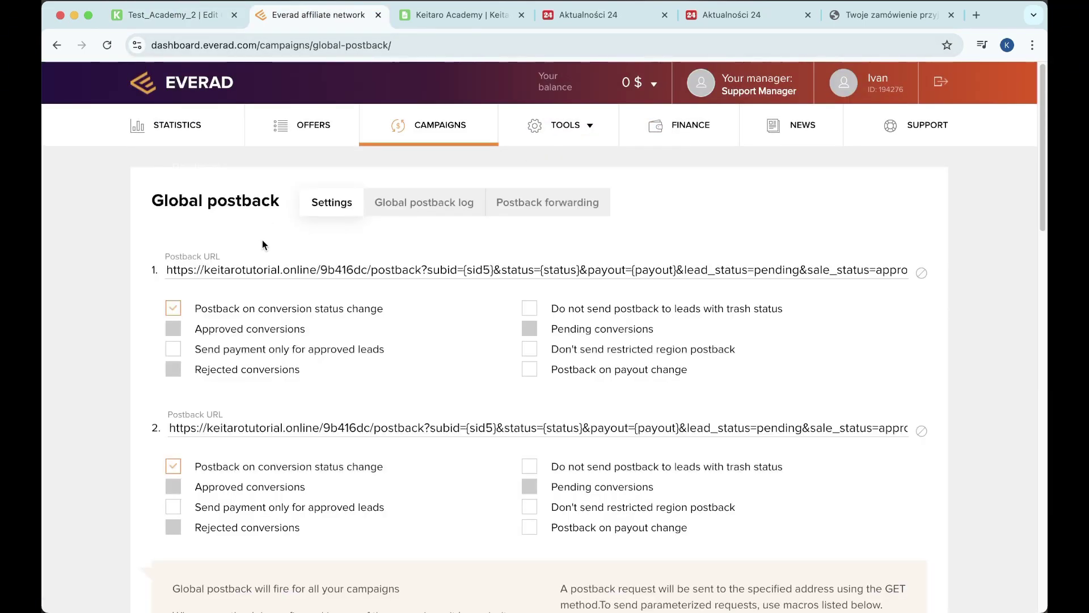
pyautogui.tripleClick(278, 270)
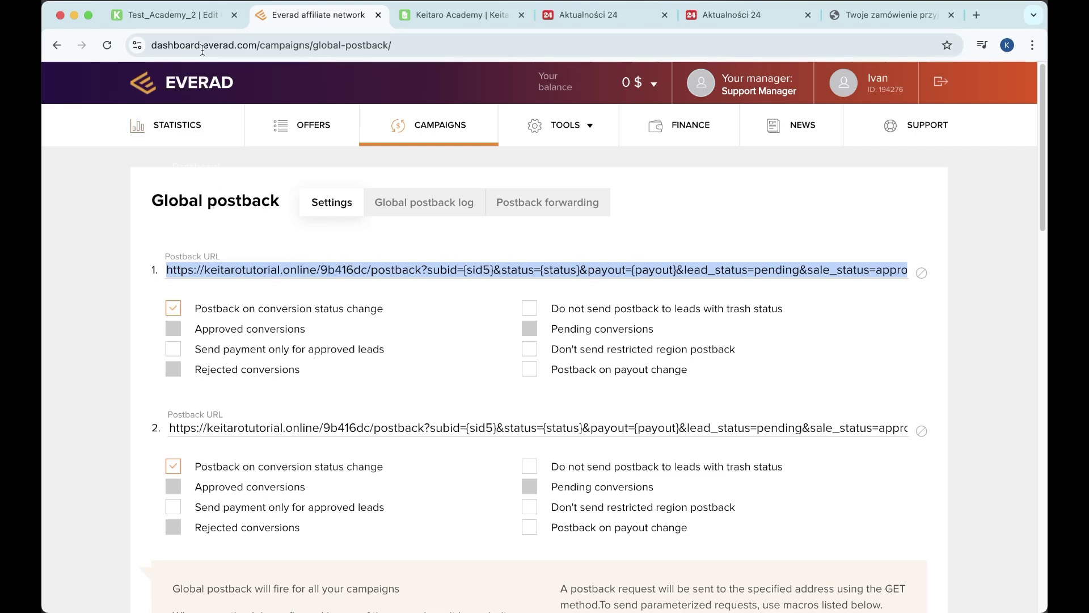
# - Return to Keitaro, reopen the Test_Academy_2 campaign and open its conversions list
pyautogui.click(170, 15)
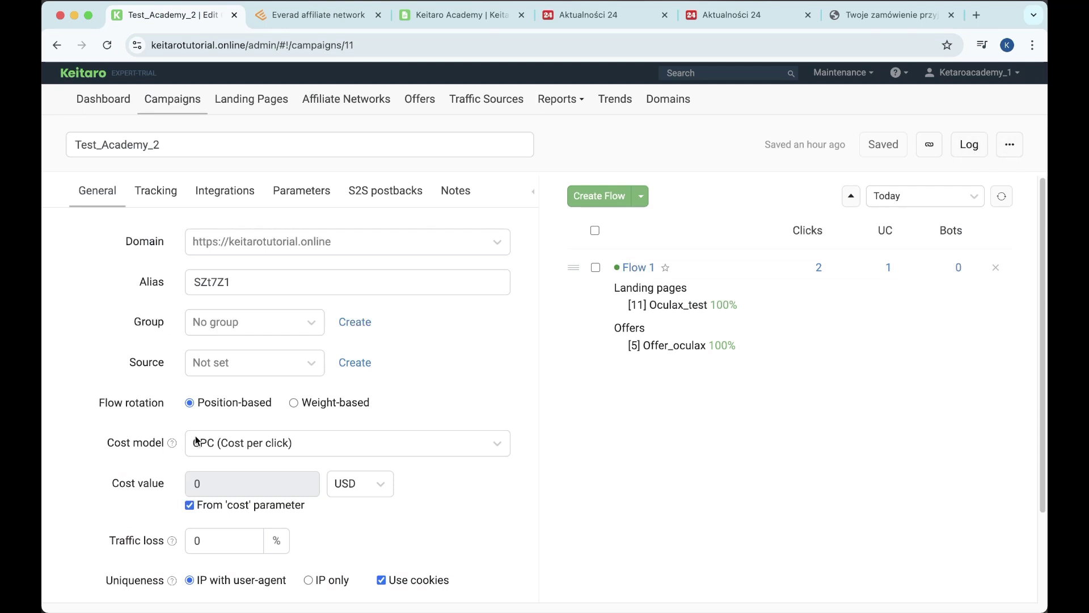
pyautogui.click(177, 96)
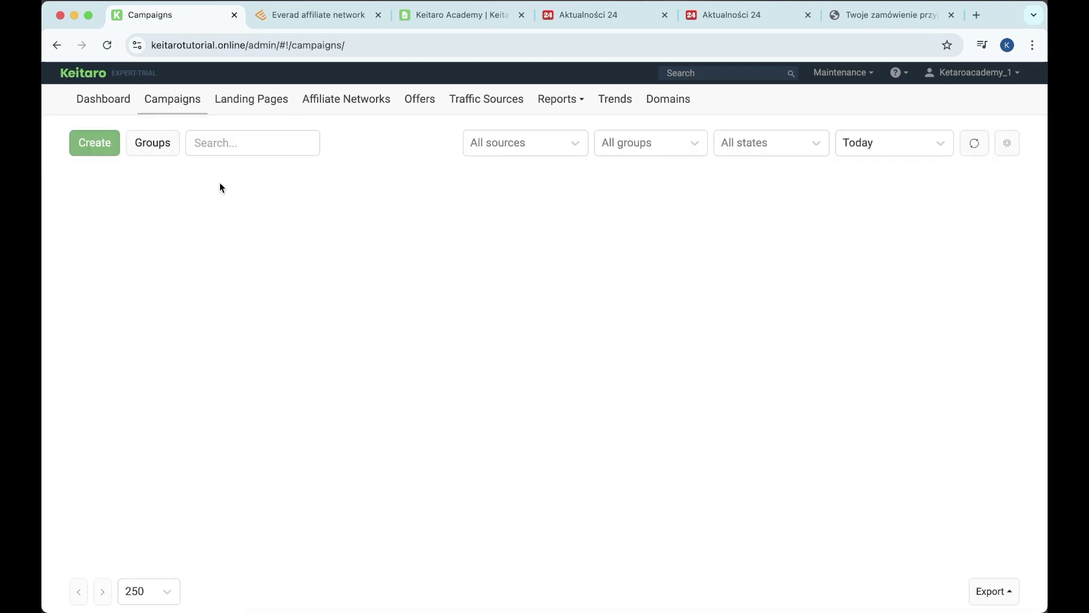
pyautogui.click(213, 207)
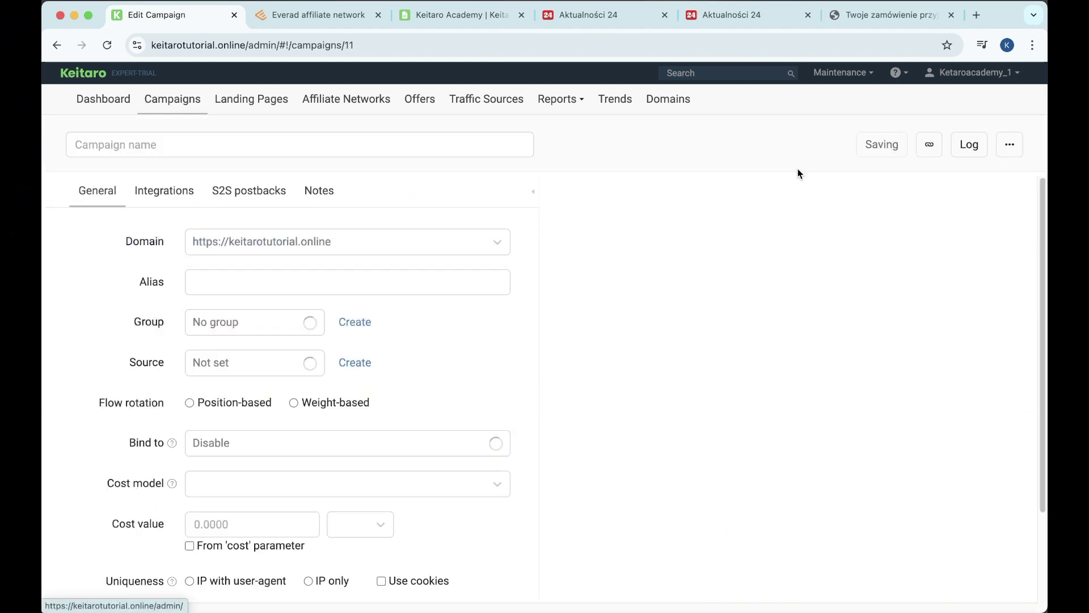
pyautogui.click(1009, 145)
pyautogui.click(971, 225)
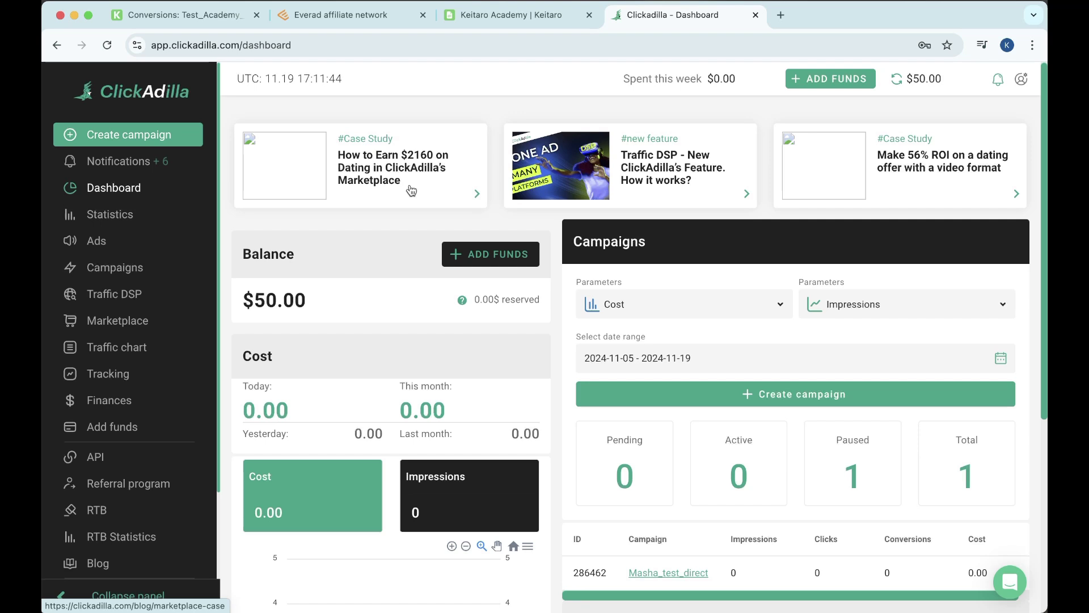
# - Start a new ClickAdilla campaign in the Web-push format and name it Oculax_test
pyautogui.click(129, 135)
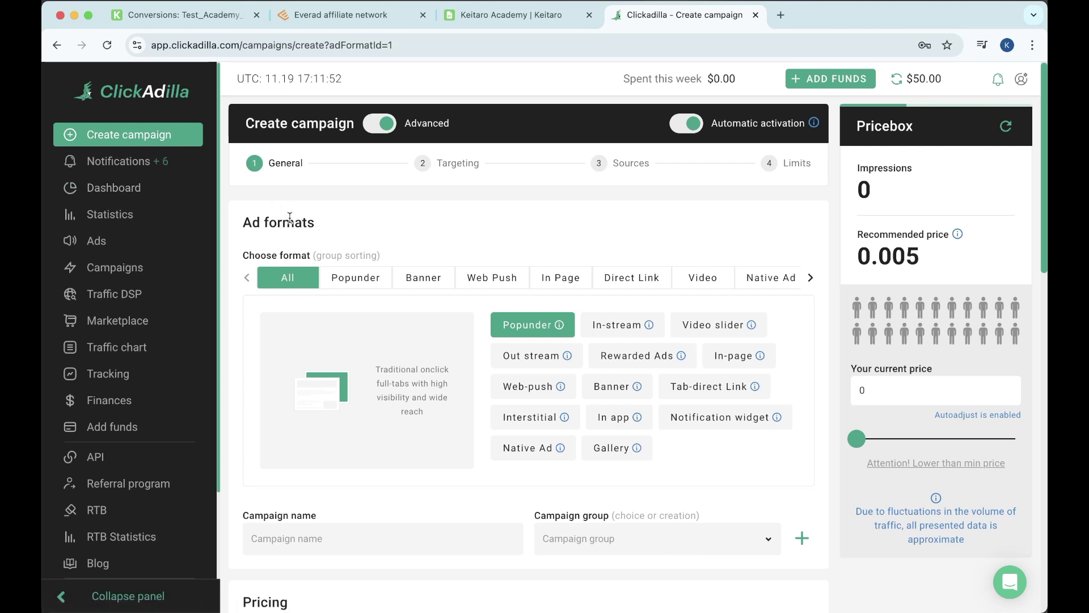
pyautogui.click(536, 388)
pyautogui.scroll(-3, 454, 374)
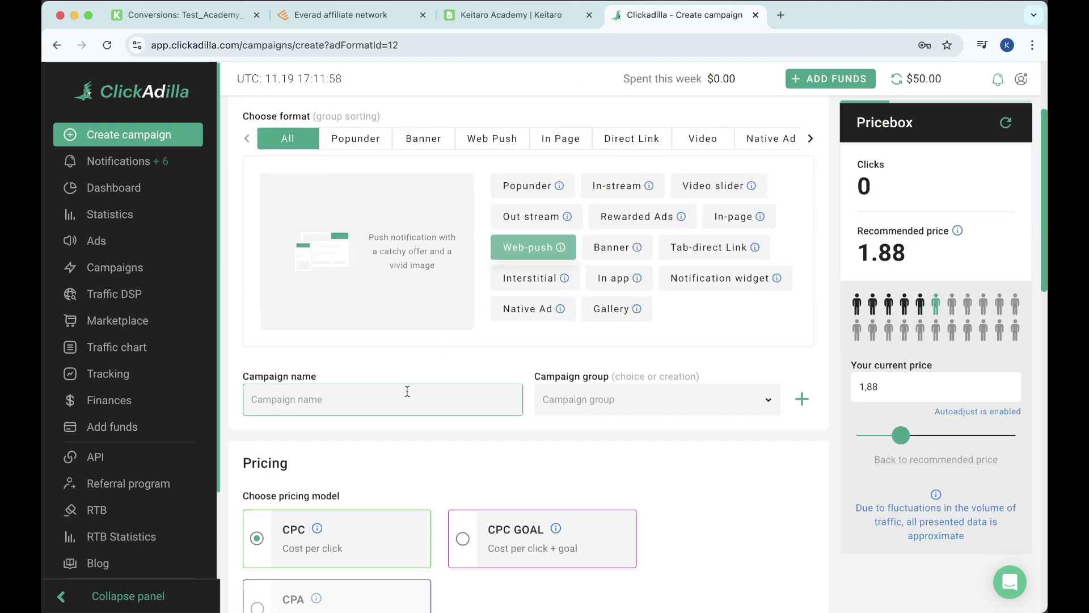
pyautogui.click(408, 391)
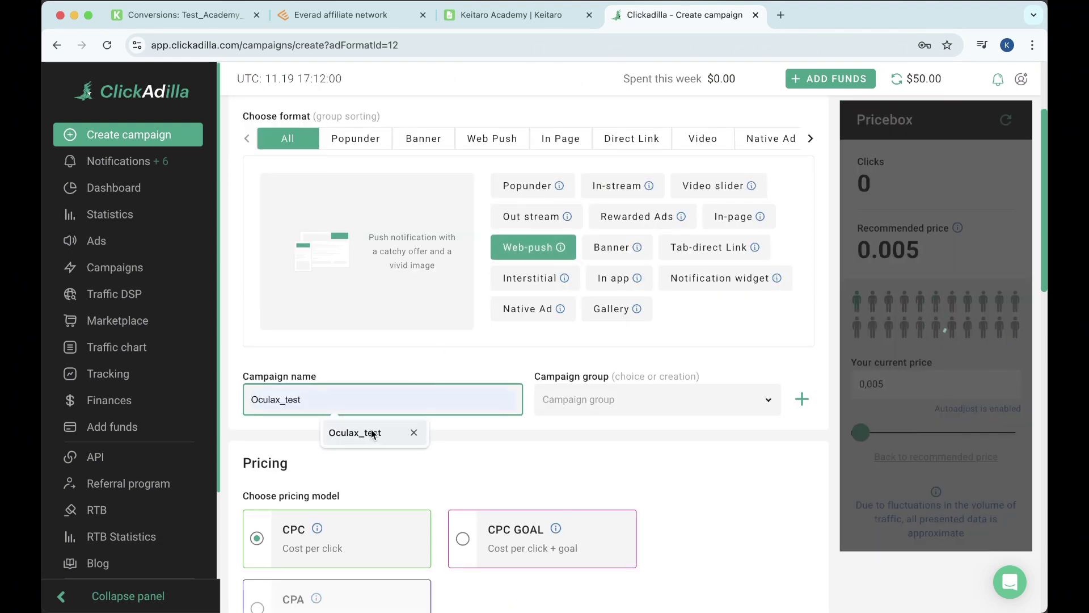
pyautogui.click(372, 433)
pyautogui.scroll(-1, 369, 432)
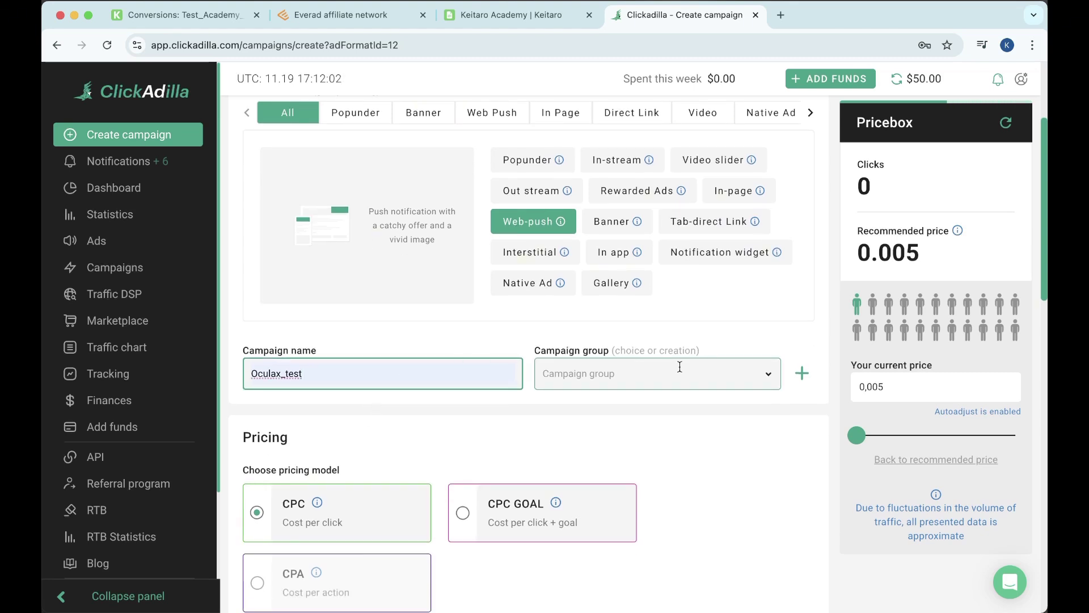
# - Look over the campaign's pricing models and read ClickAdilla's help article on pricing models and ad types
pyautogui.scroll(-2, 650, 366)
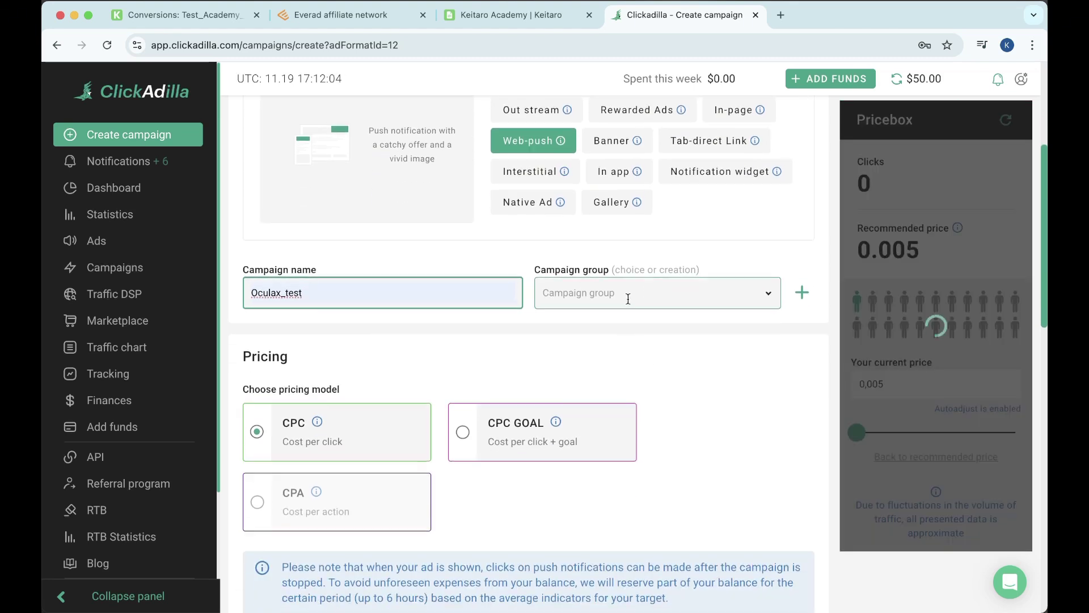
pyautogui.moveTo(289, 200); pyautogui.dragTo(247, 199)
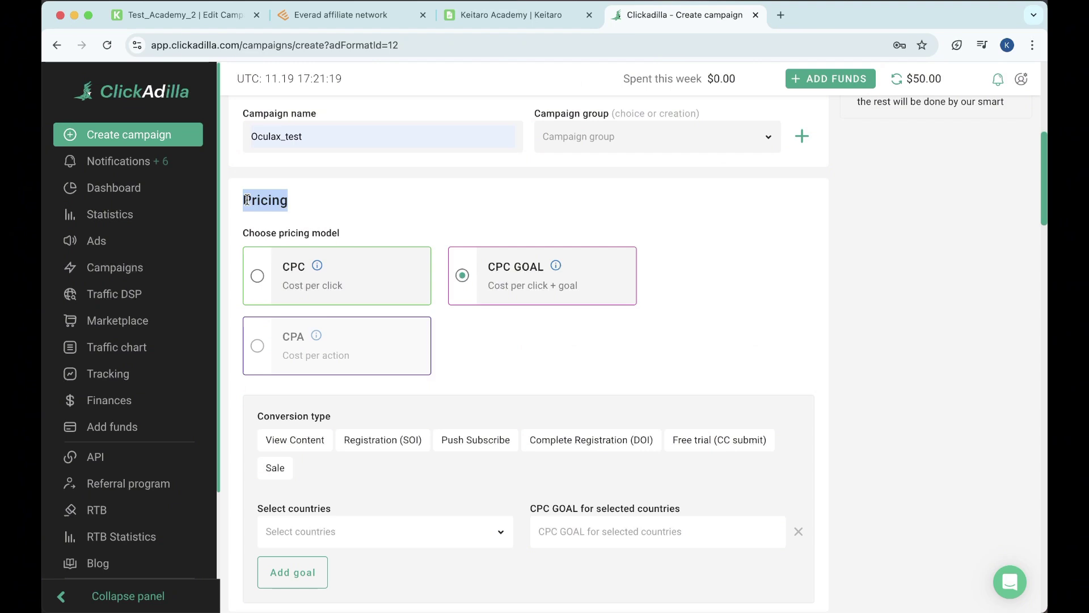
pyautogui.click(246, 200)
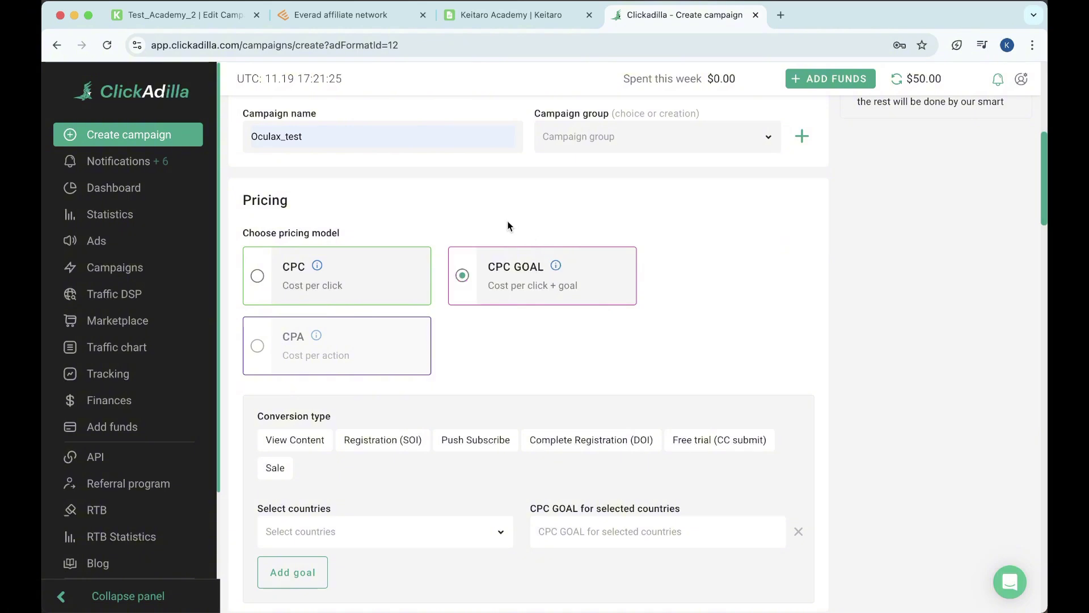
pyautogui.scroll(-1, 500, 218)
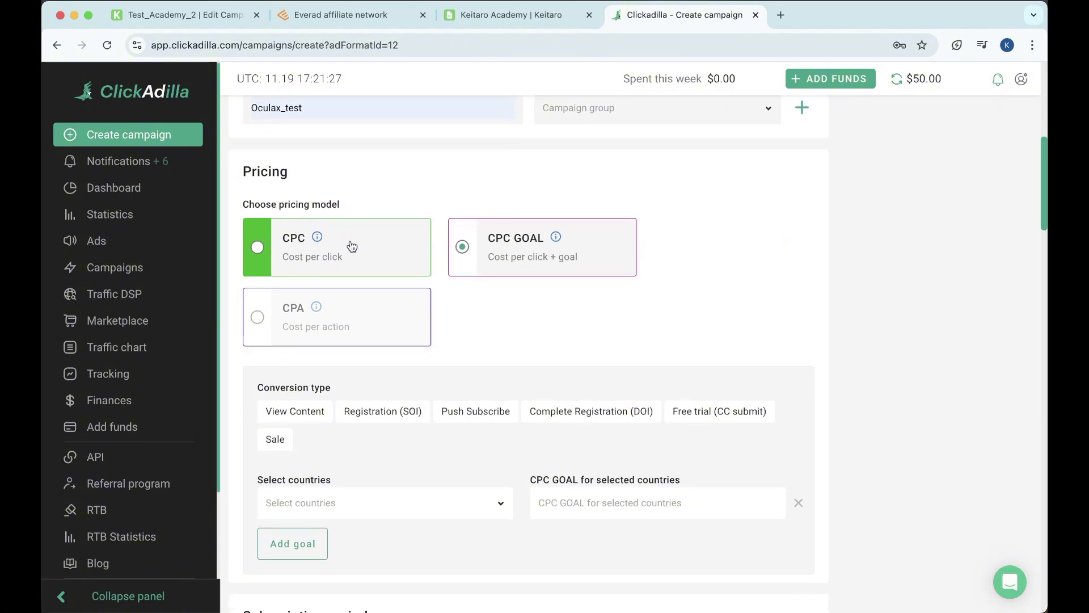
pyautogui.click(316, 236)
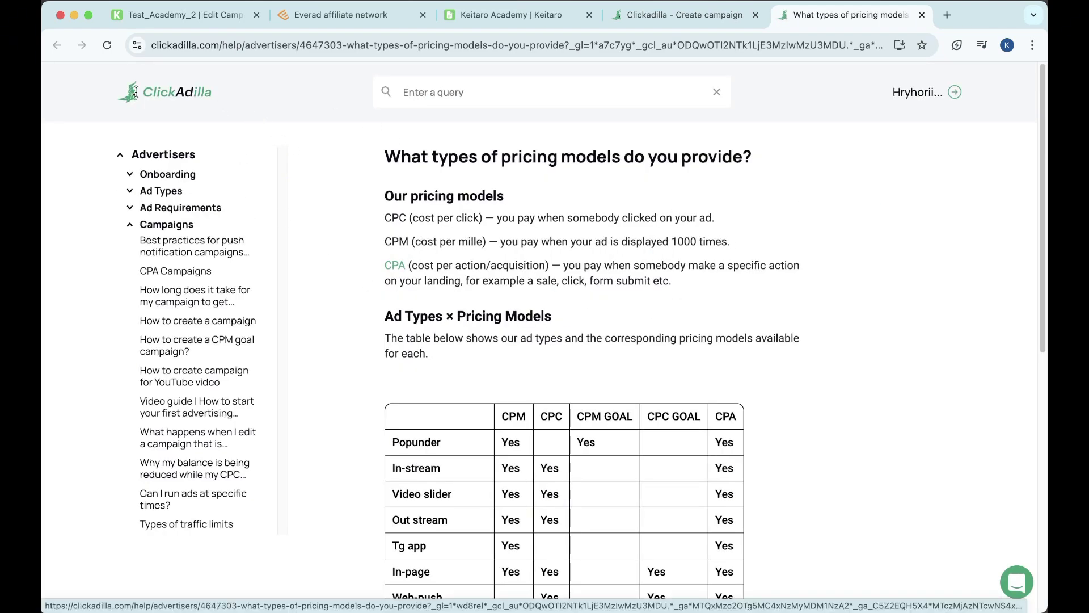
pyautogui.scroll(-3, 539, 340)
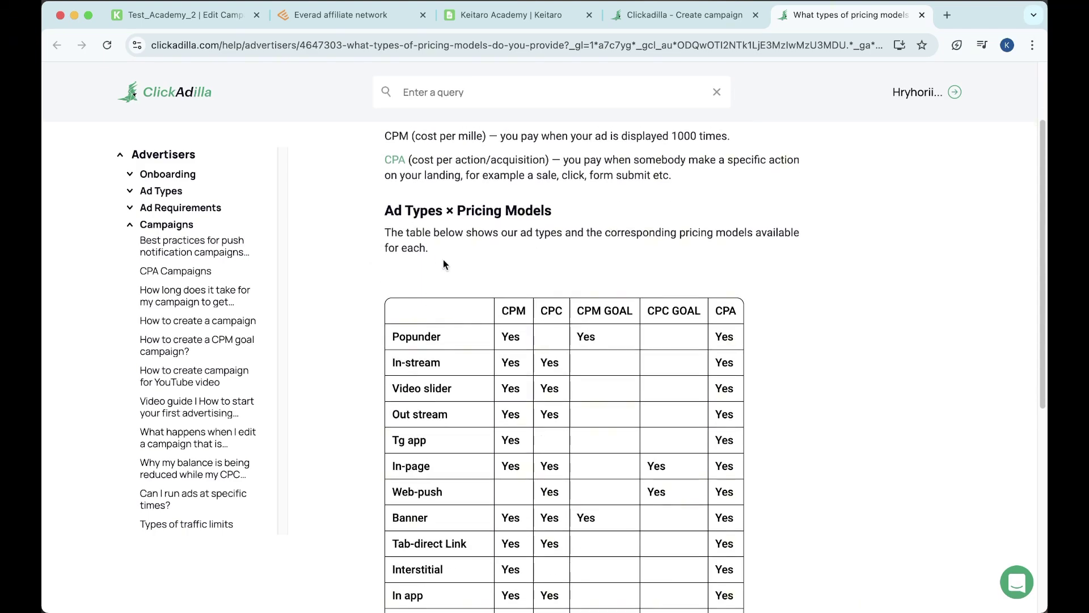
pyautogui.scroll(-7, 526, 335)
pyautogui.scroll(10, 526, 336)
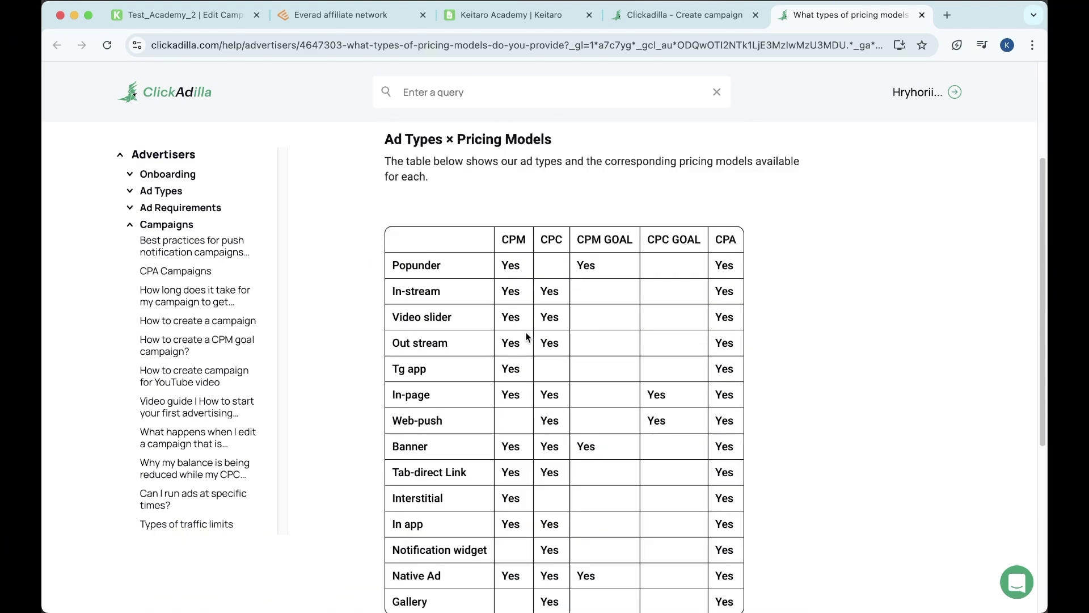
pyautogui.moveTo(385, 196); pyautogui.dragTo(602, 310)
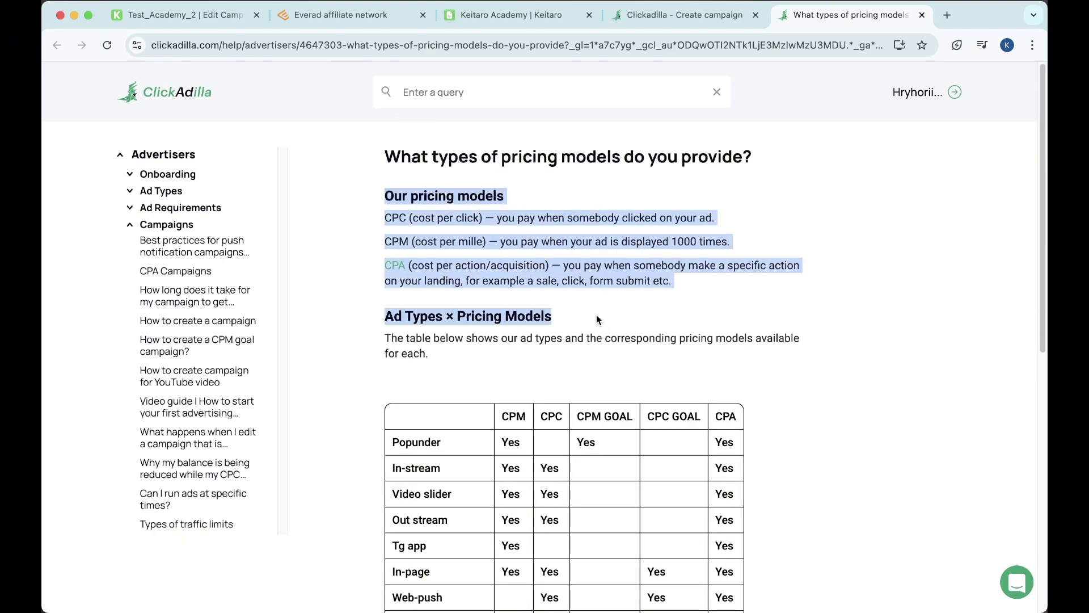
# - Return to the campaign form and look over the conversion types, subscription period and ad selection settings
pyautogui.click(655, 15)
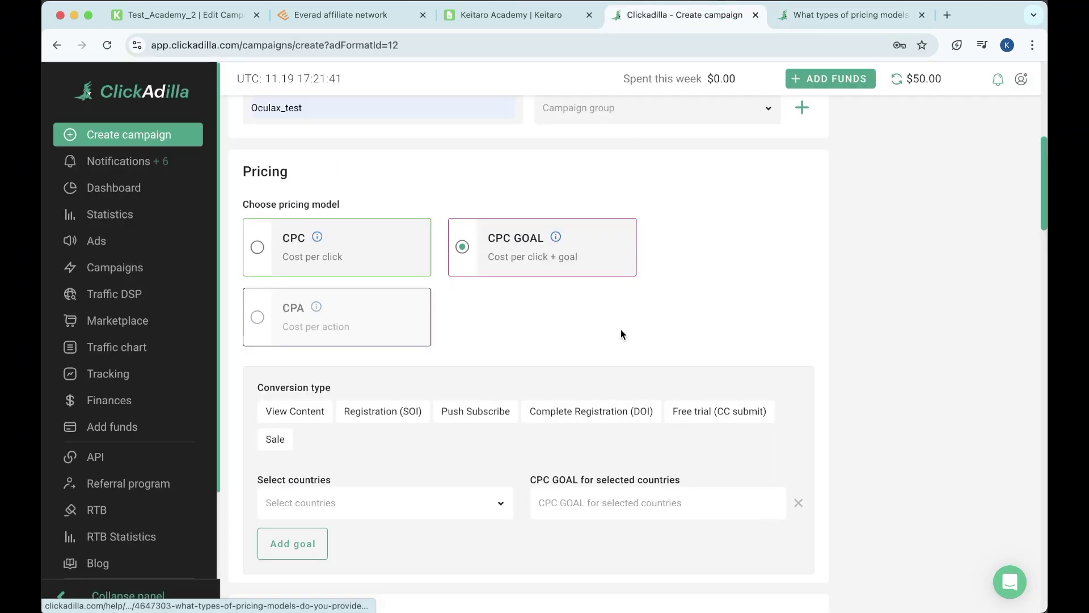
pyautogui.scroll(-3, 619, 358)
pyautogui.scroll(-1, 617, 358)
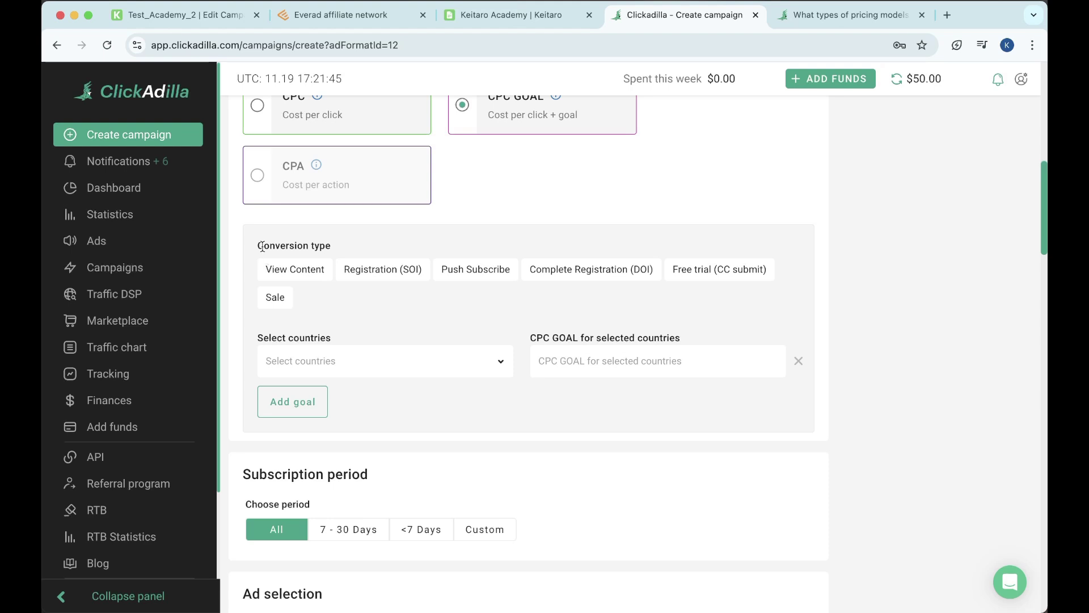
pyautogui.moveTo(259, 245); pyautogui.dragTo(329, 246)
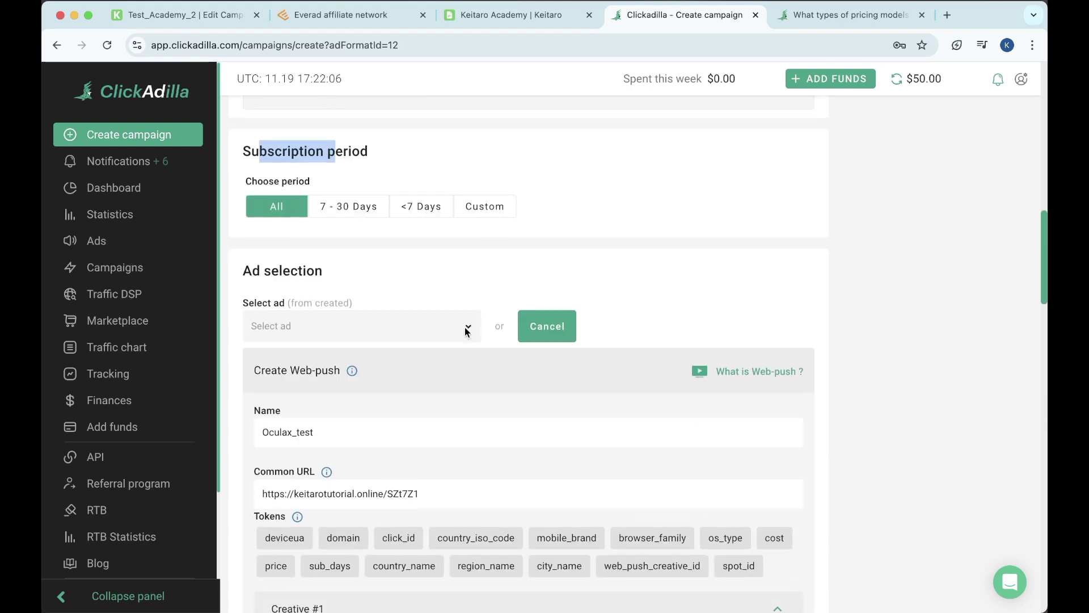
pyautogui.scroll(-1, 464, 330)
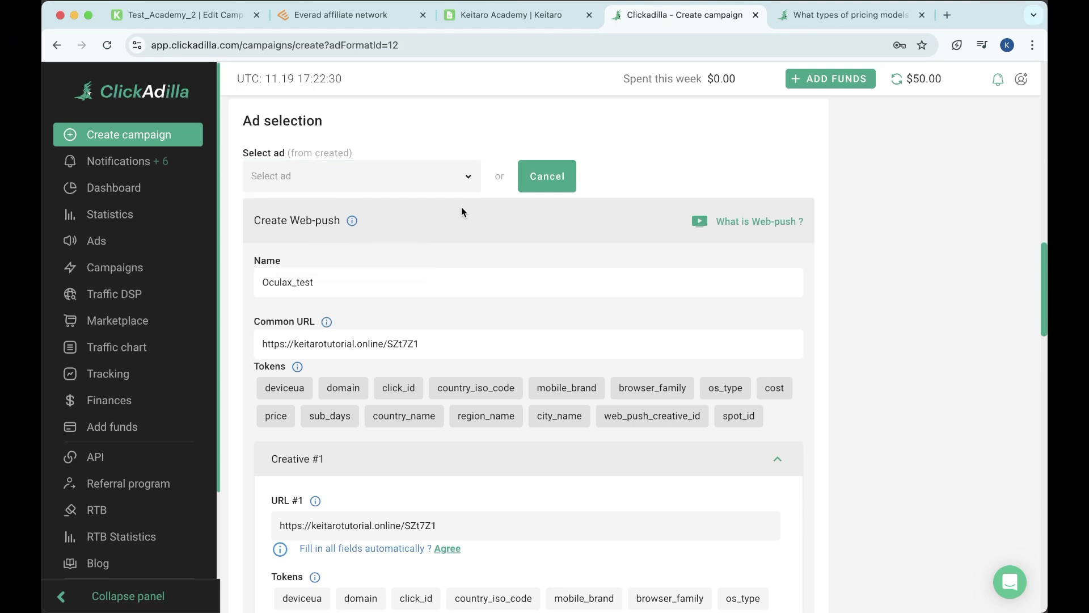
# - Copy the Test_Academy_2 campaign link from Keitaro and paste it as the common URL of the Oculax_test web-push ad in ClickAdilla
pyautogui.click(367, 277)
pyautogui.scroll(-3, 371, 290)
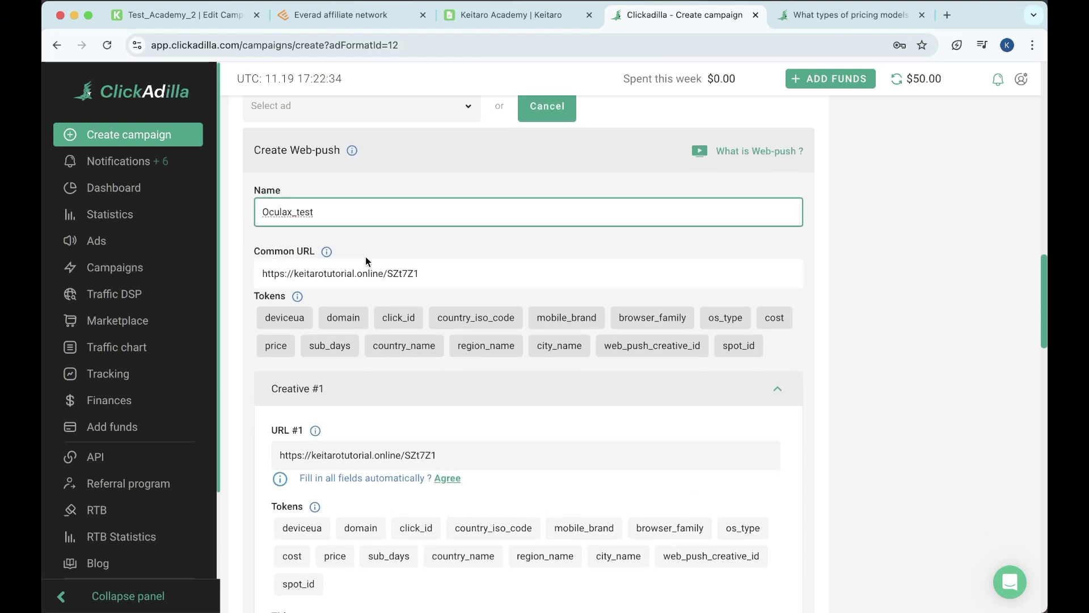
pyautogui.click(367, 262)
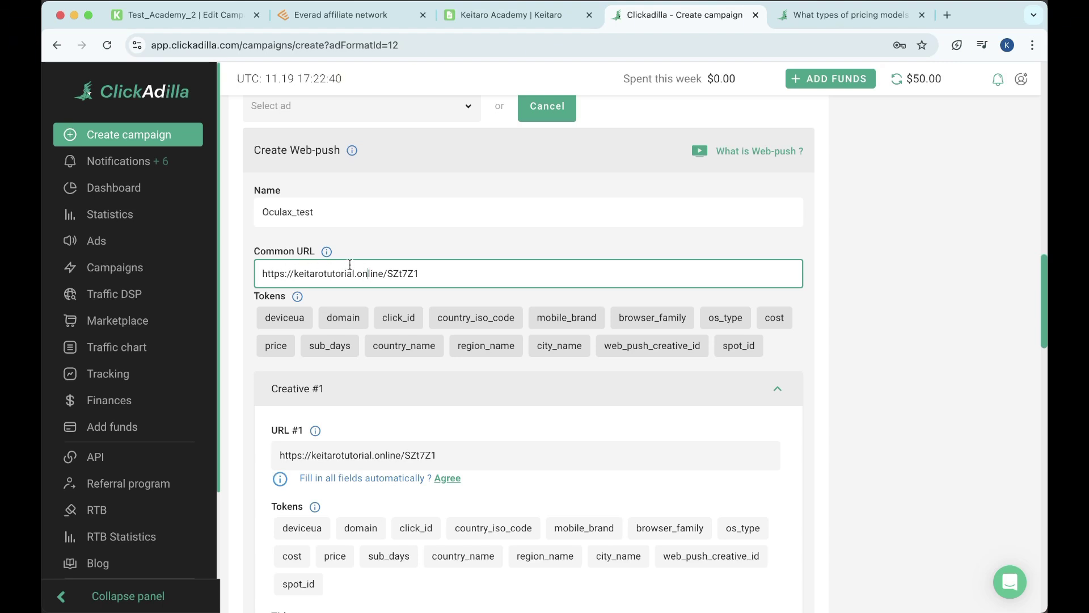
pyautogui.tripleClick(316, 273)
pyautogui.click(201, 15)
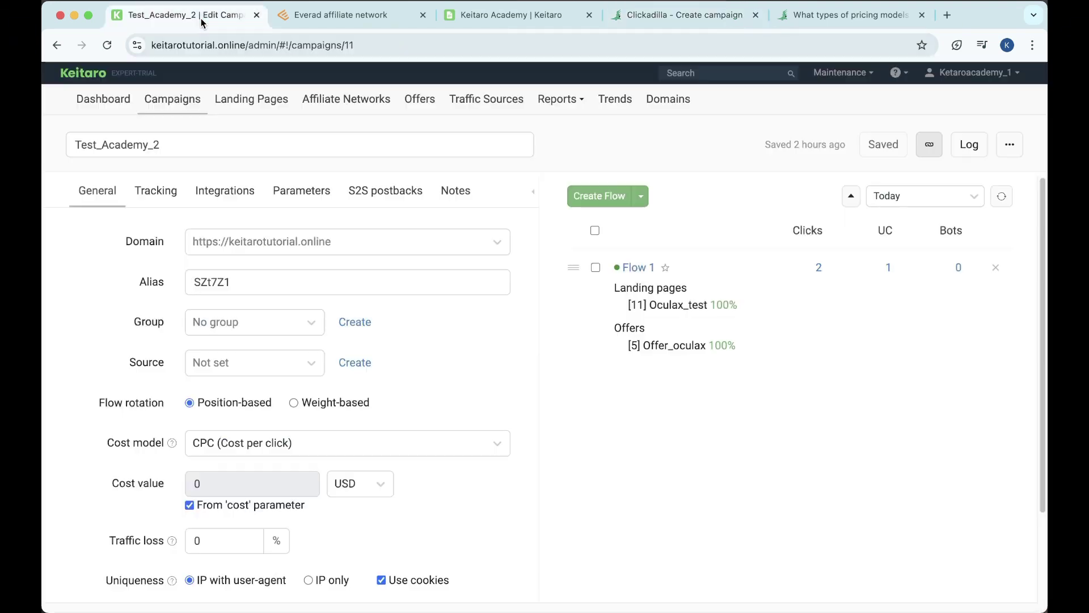
pyautogui.click(928, 146)
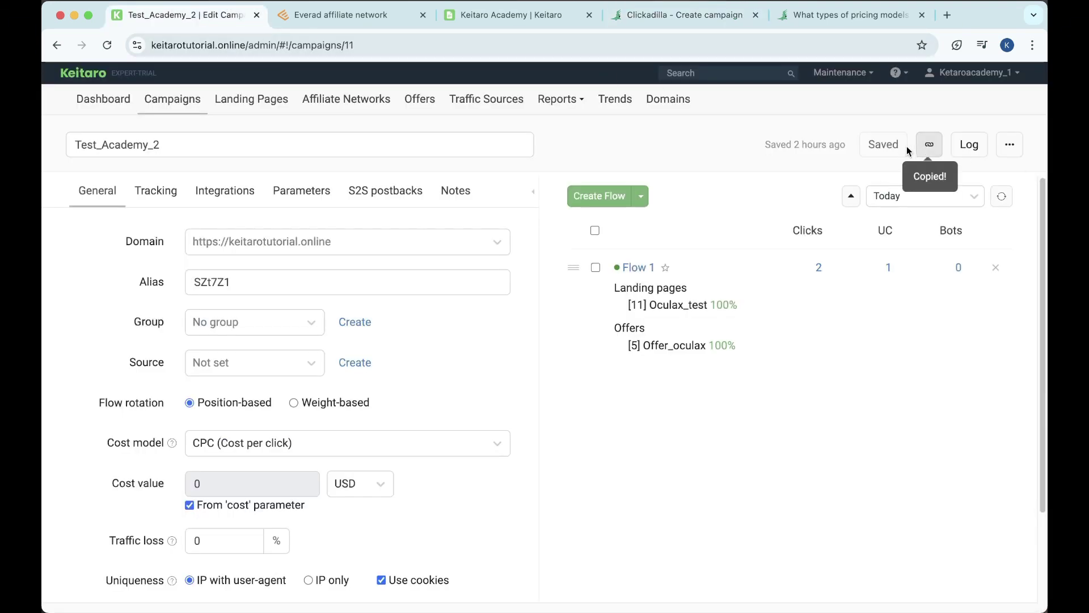
pyautogui.click(659, 22)
pyautogui.rightClick(433, 262)
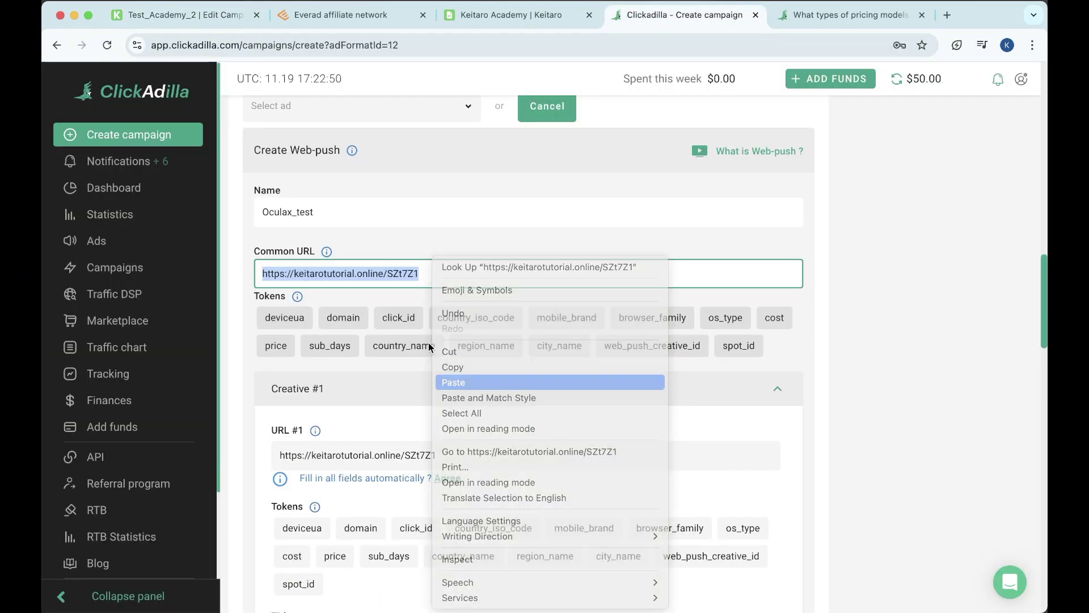
pyautogui.click(466, 382)
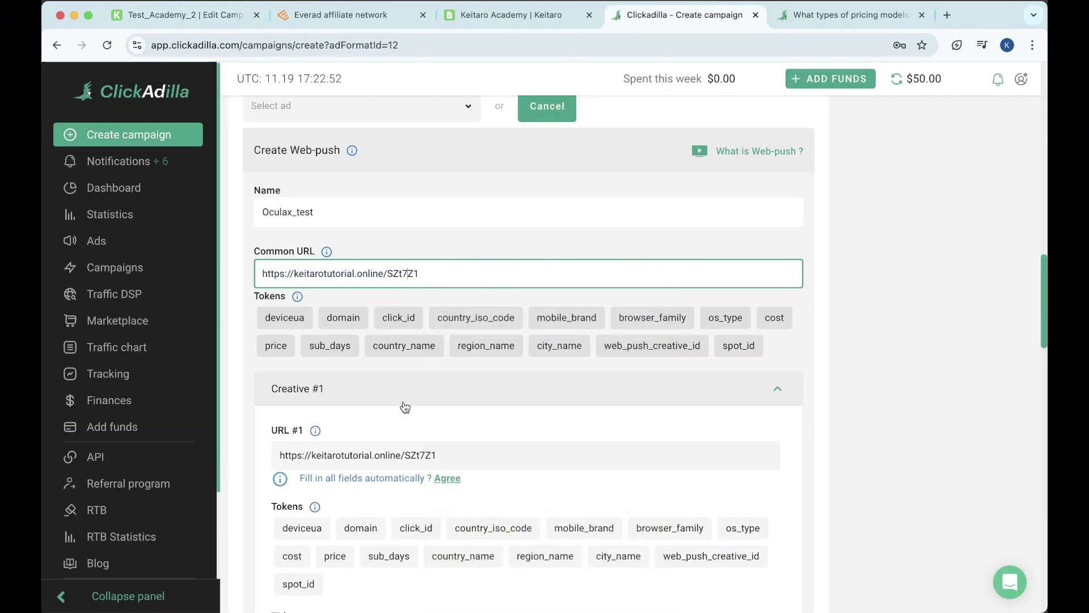
# - Look over Creative #1's token help, title, body, button and graphic creative settings
pyautogui.scroll(-5, 405, 407)
pyautogui.scroll(-1, 404, 406)
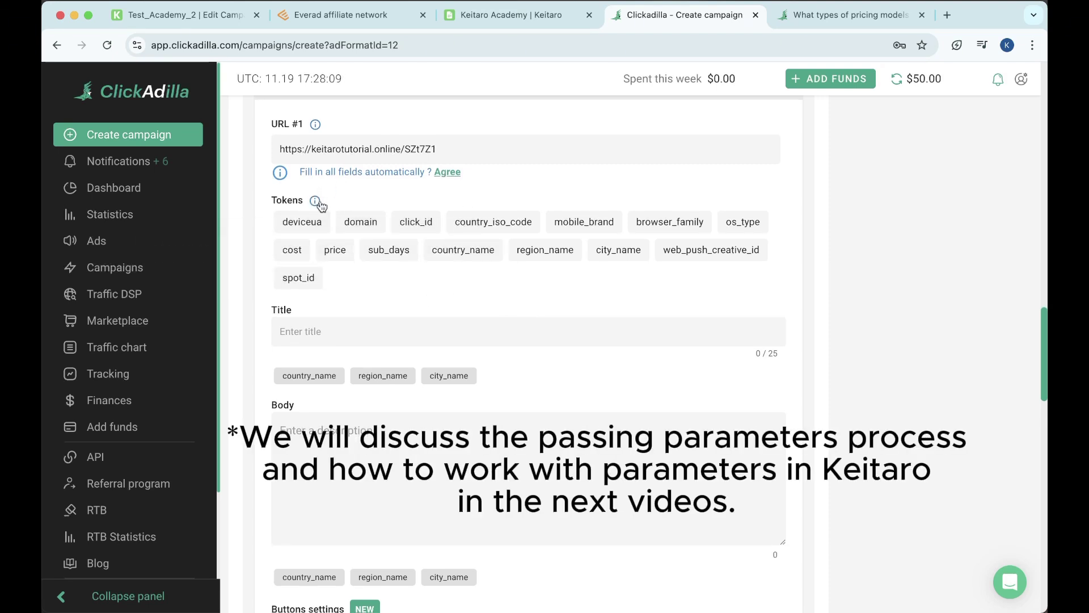
pyautogui.moveTo(319, 206)
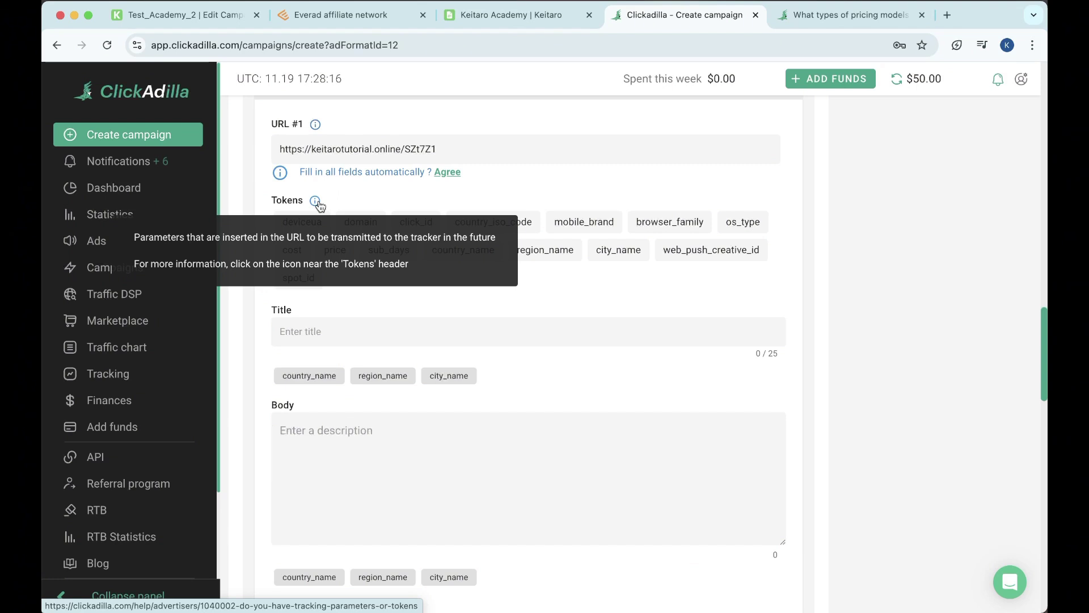
pyautogui.scroll(-2, 491, 313)
pyautogui.click(442, 289)
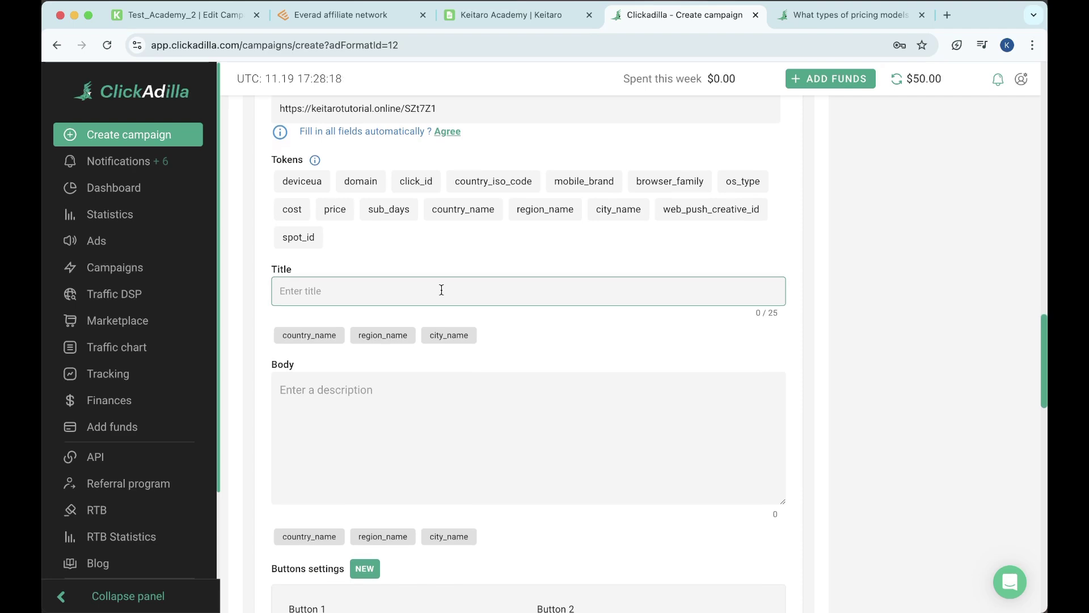
pyautogui.scroll(-10, 639, 372)
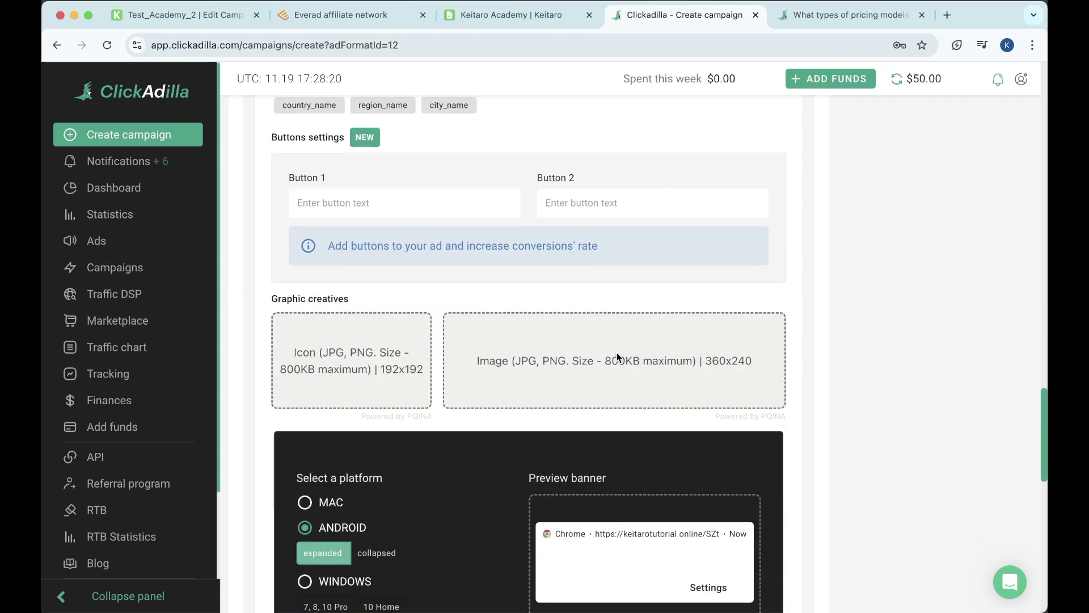
pyautogui.scroll(3, 618, 352)
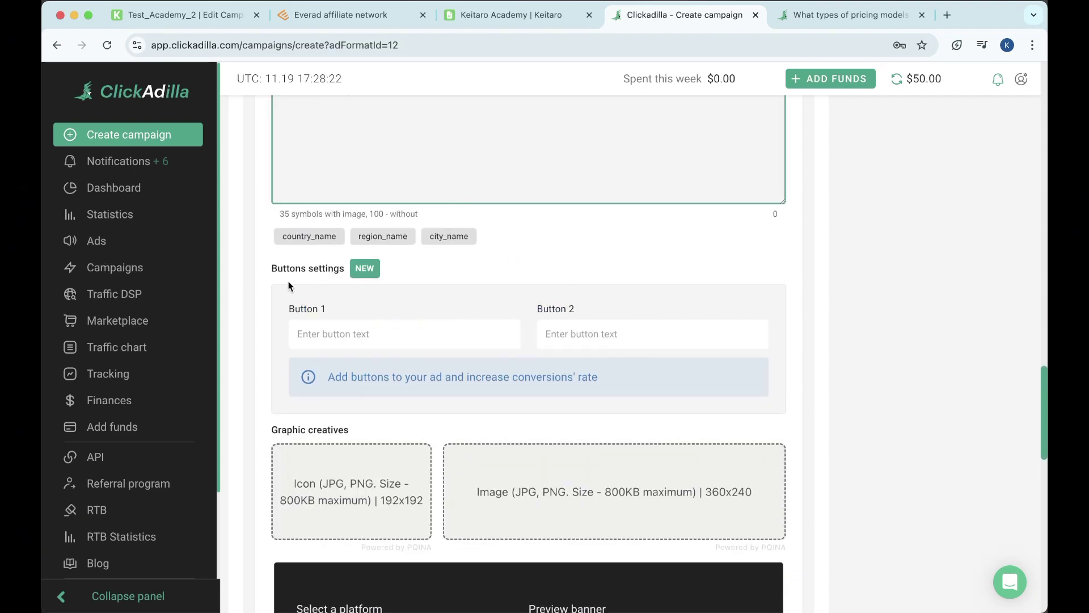
# - Review the remaining ad settings, from the button texts and graphic creatives through the platform banner preview to the Conversion Test section
pyautogui.scroll(-1, 337, 344)
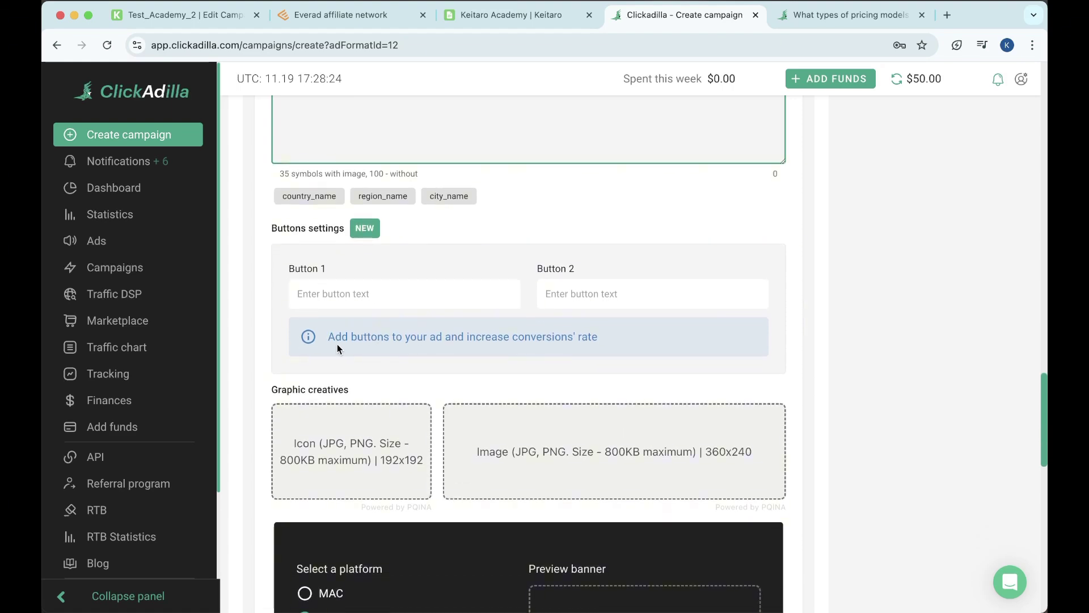
pyautogui.scroll(-6, 337, 345)
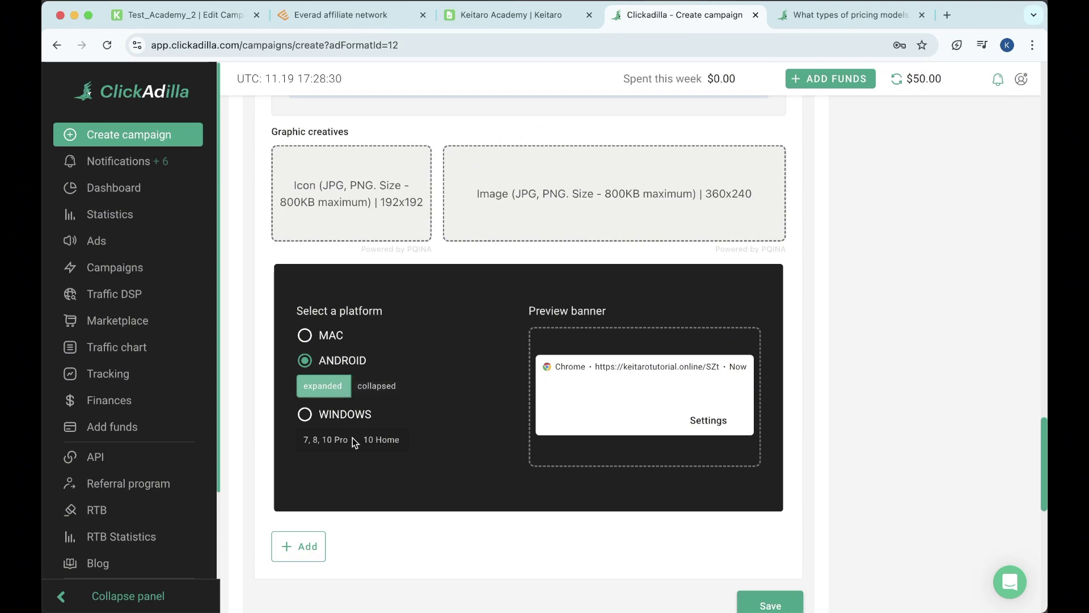
pyautogui.scroll(-1, 435, 425)
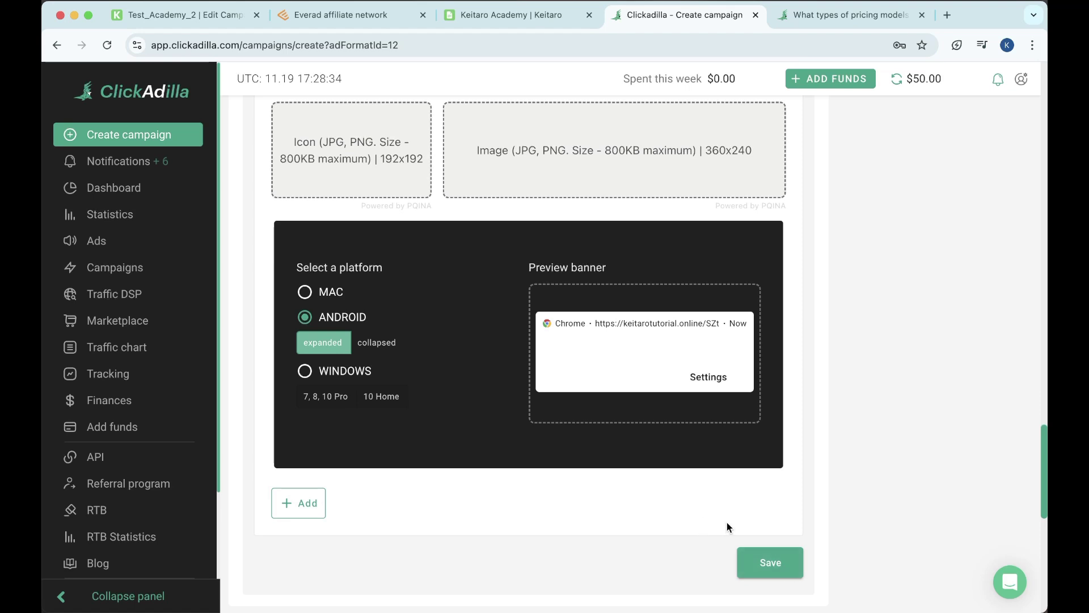
pyautogui.scroll(-2, 727, 523)
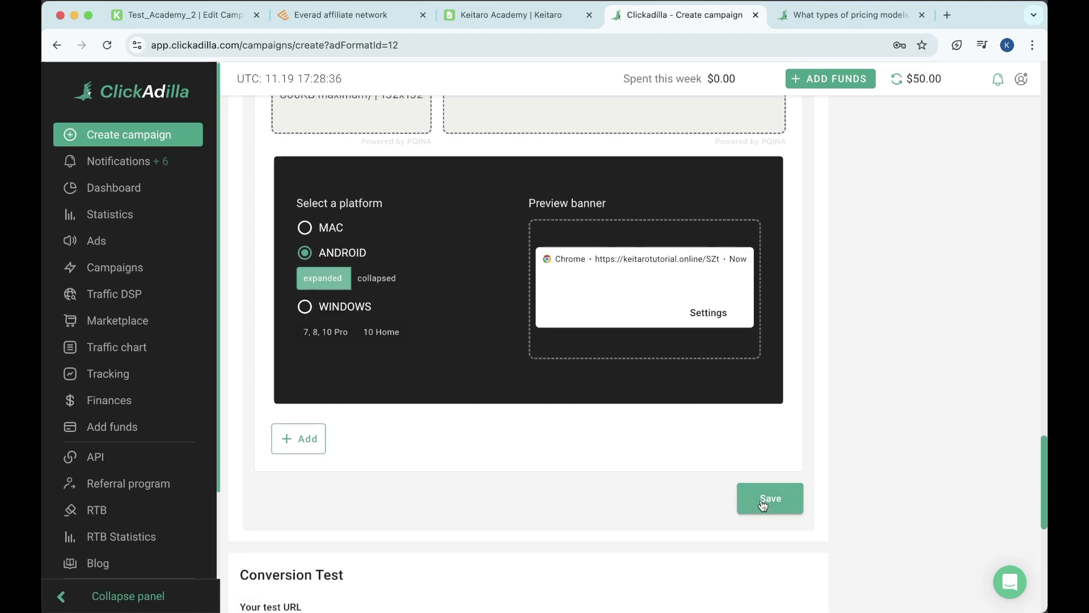
pyautogui.scroll(-7, 678, 480)
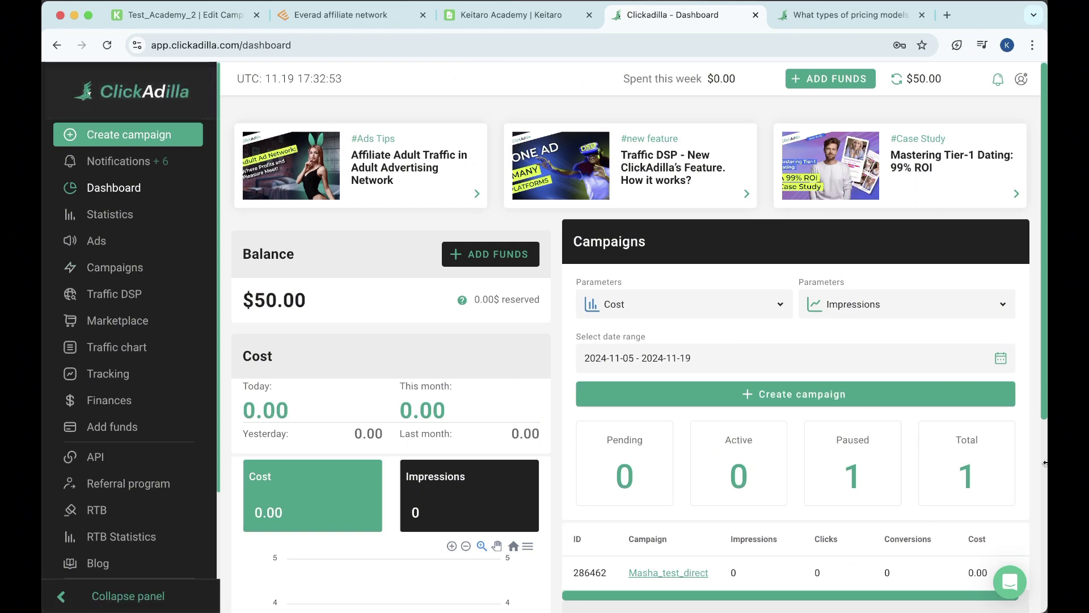
# - Examine the Campaigns overview on the ClickAdilla dashboard, including the status counters and the campaign list
pyautogui.moveTo(574, 243); pyautogui.dragTo(661, 248)
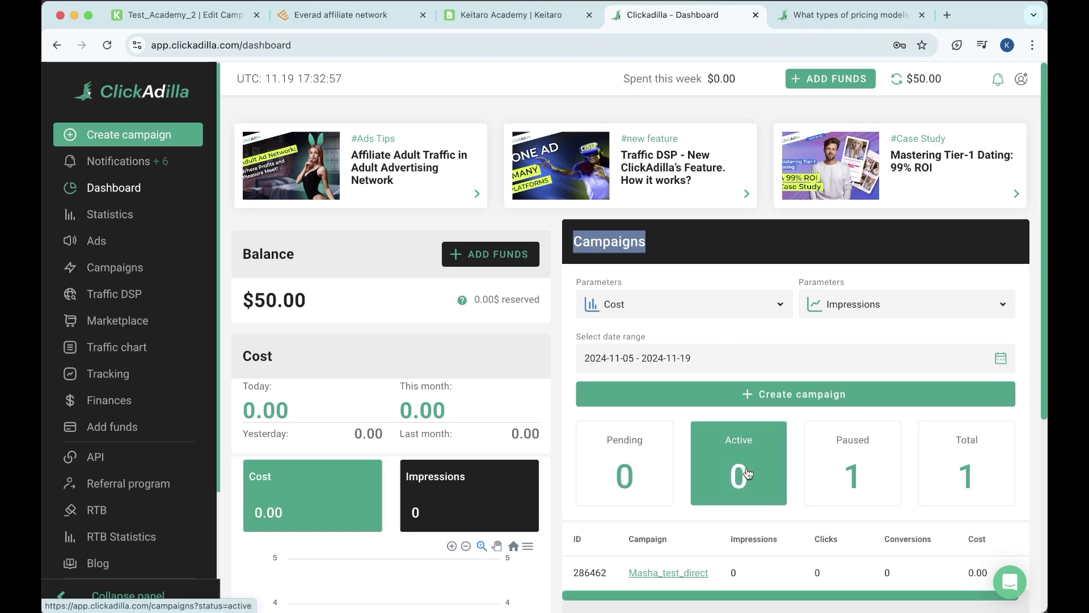
pyautogui.scroll(-1, 743, 474)
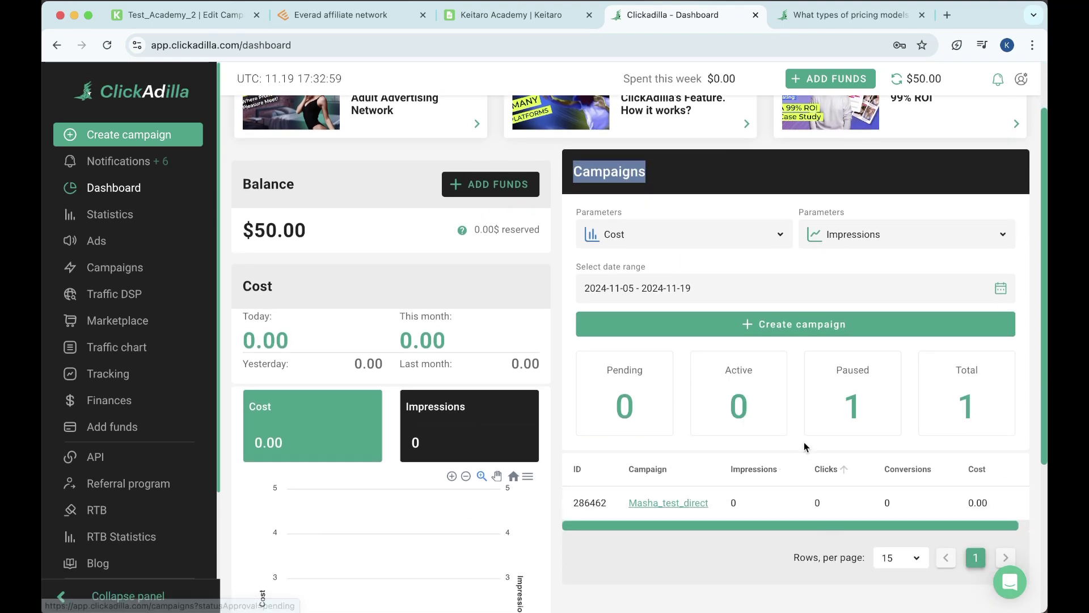